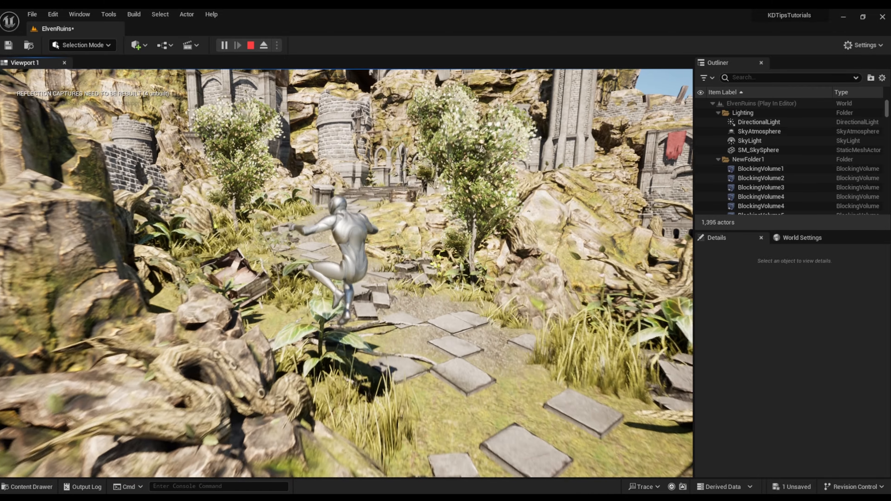
key("w")
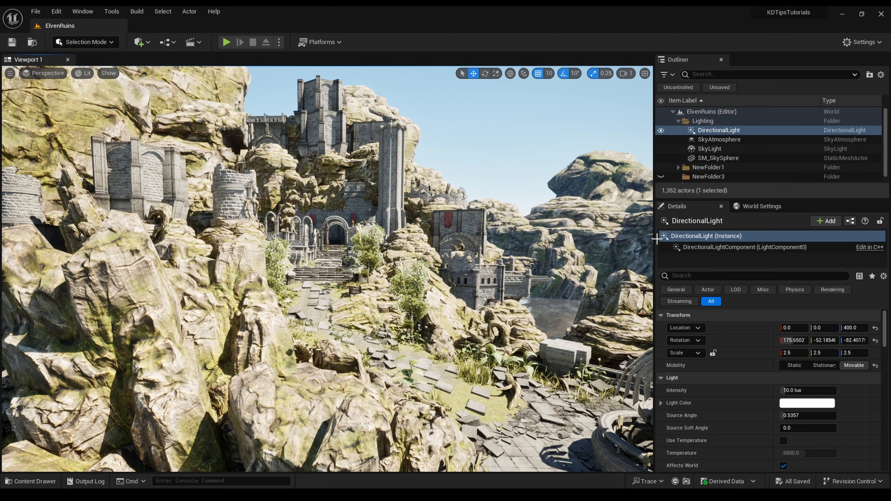
- Set the directional light's intensity to 3 lux
left_click(813, 390)
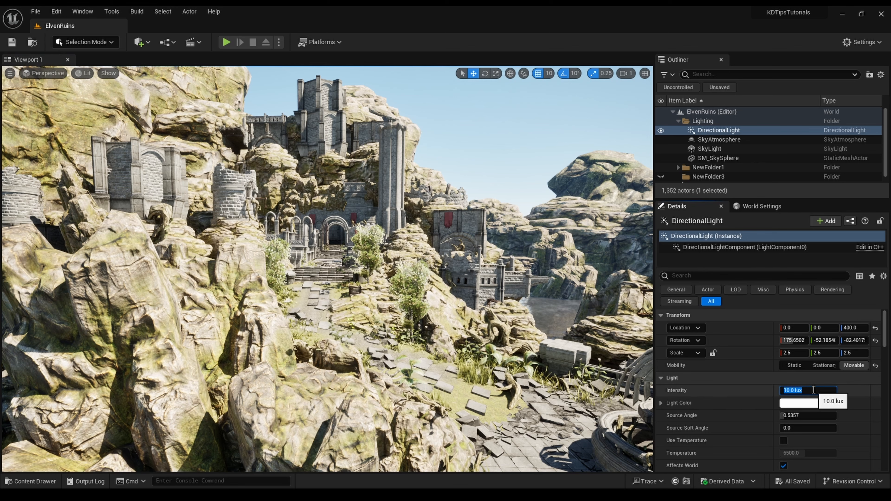
type("3")
key("Return")
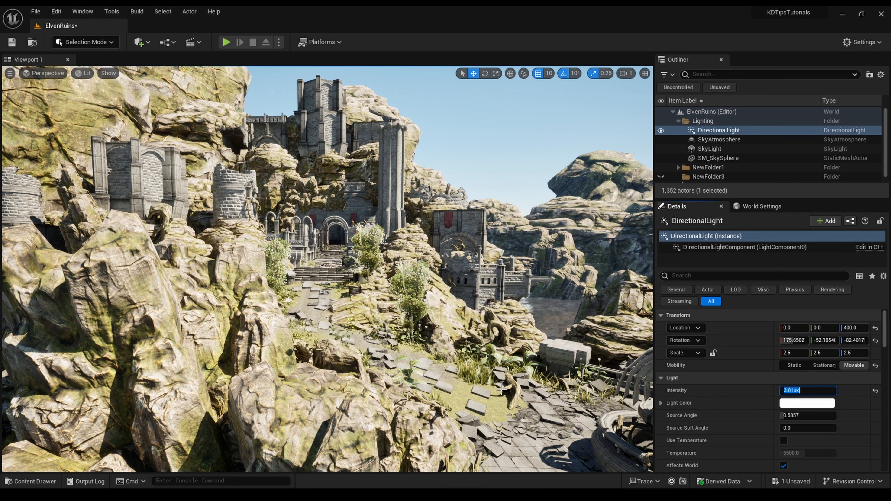
- Rotate the sun interactively in the viewport to change the direction of the light over the ruins
right_click(484, 112)
left_click(363, 345)
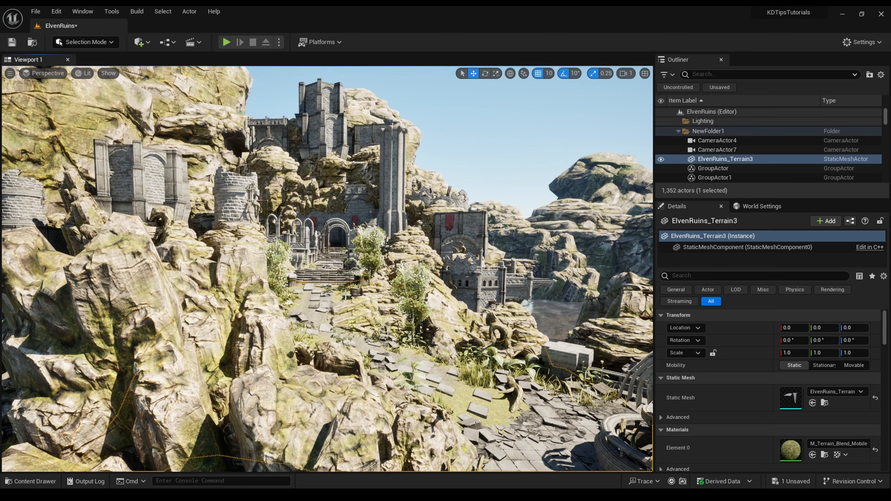
key("ctrl+l")
key("ctrl+l")
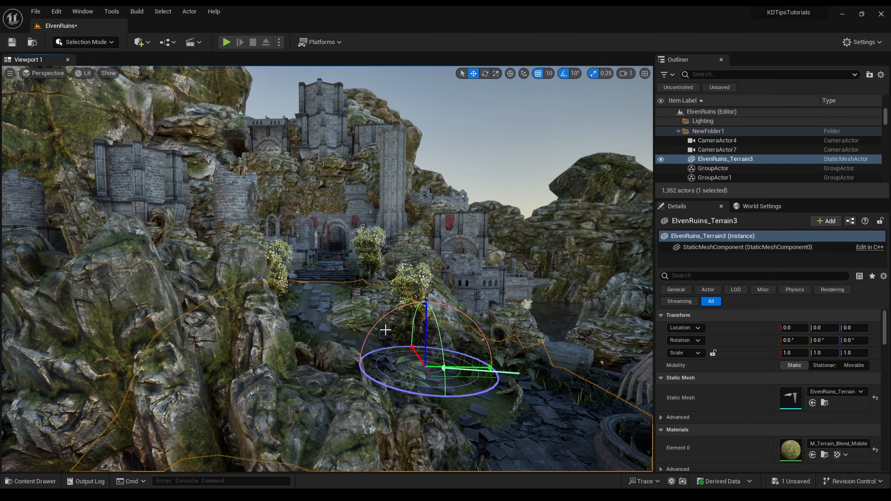
key("ctrl+l")
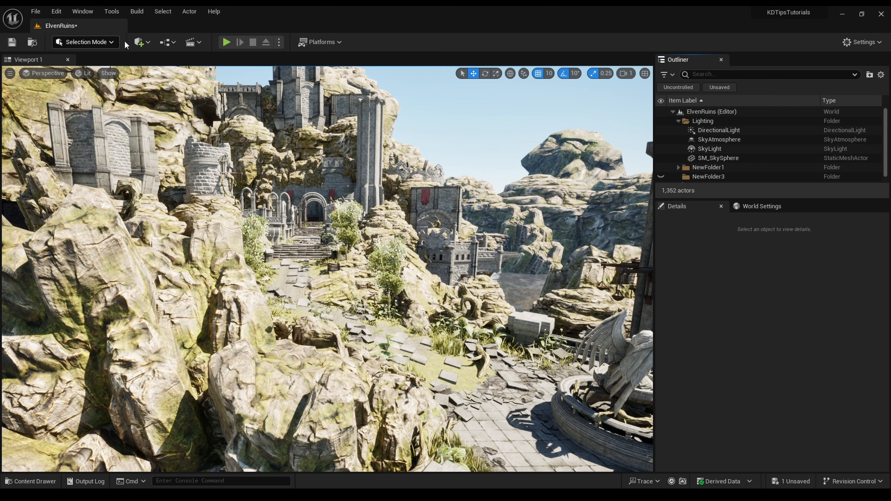
- Add a Post Process Volume to the level and enable its Infinite Extent (Unbound) option
left_click(139, 43)
mouse_move(181, 168)
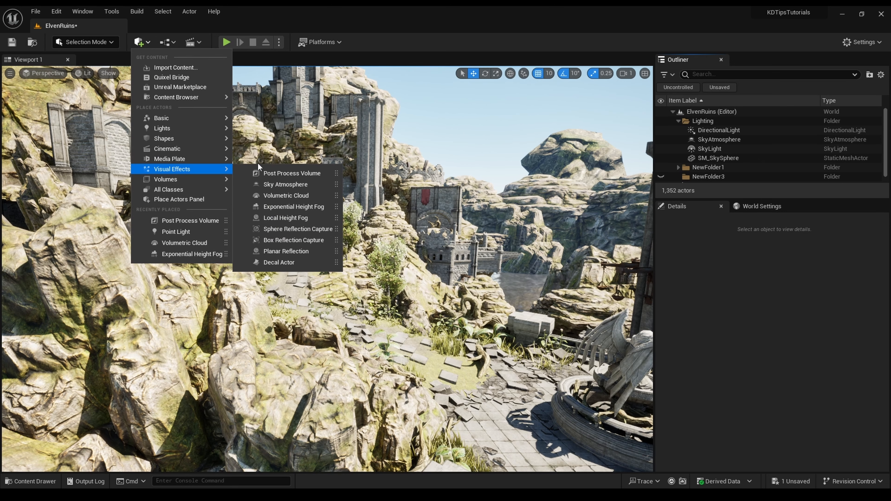
left_click(302, 174)
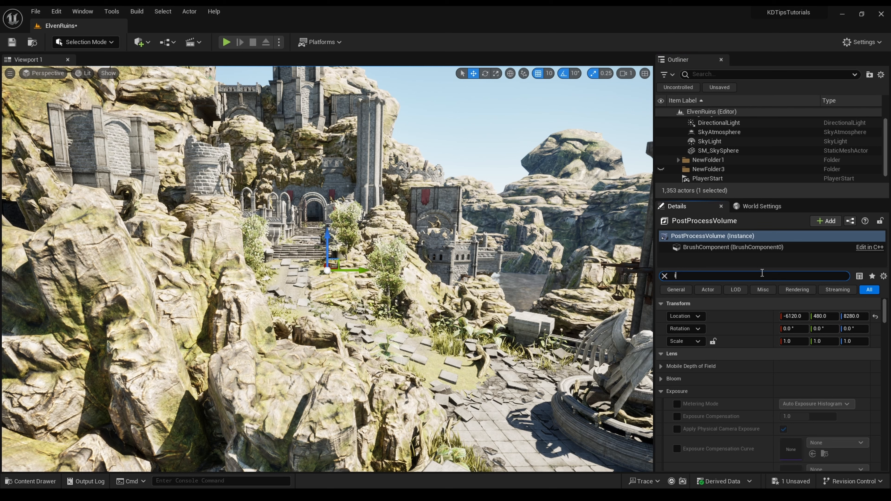
type("nfin")
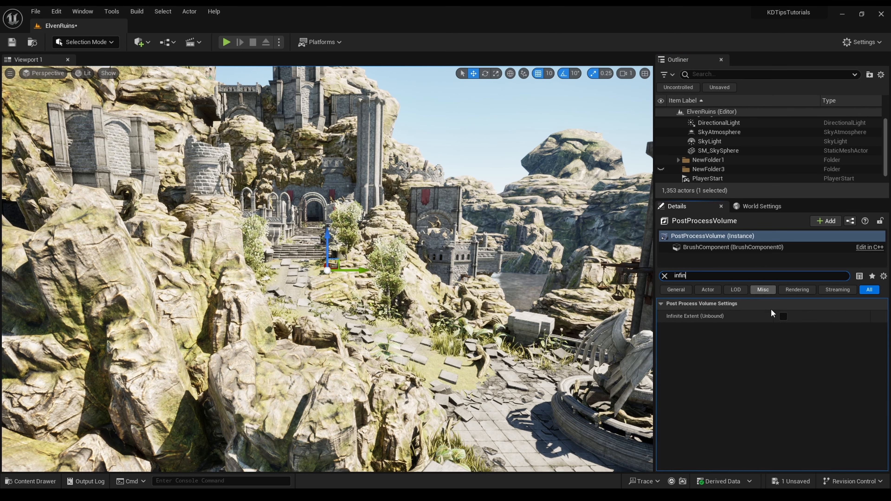
left_click(783, 316)
left_click(664, 276)
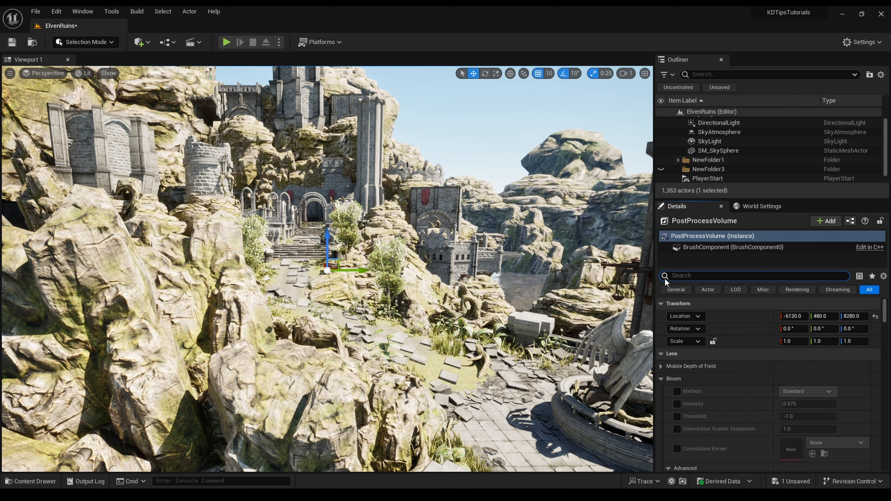
- Override the post process volume's Exposure Compensation with a value of 0.7
scroll(687, 393, "down", 3)
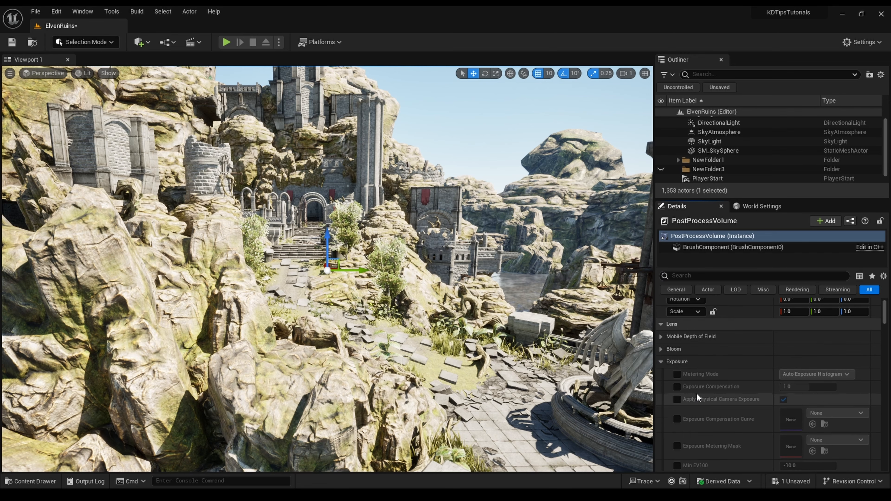
left_click_drag(803, 358, 789, 358)
scroll(736, 377, "down", 2)
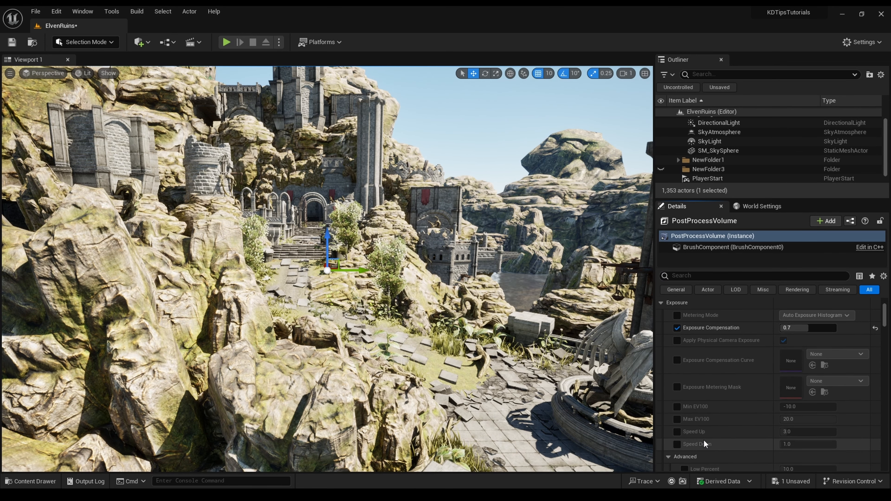
- Enable the Min EV100, Max EV100, Speed Up and Speed Down exposure overrides, and set both speeds to 20
left_click(677, 431)
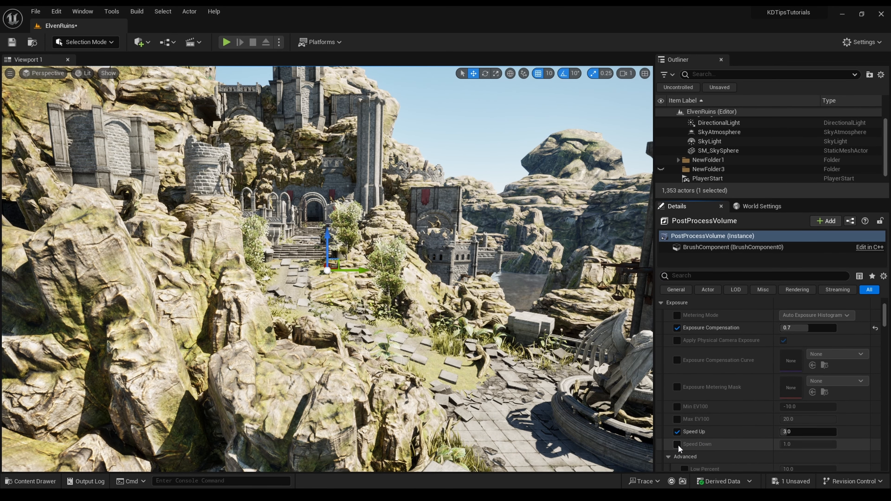
left_click(677, 419)
left_click(677, 406)
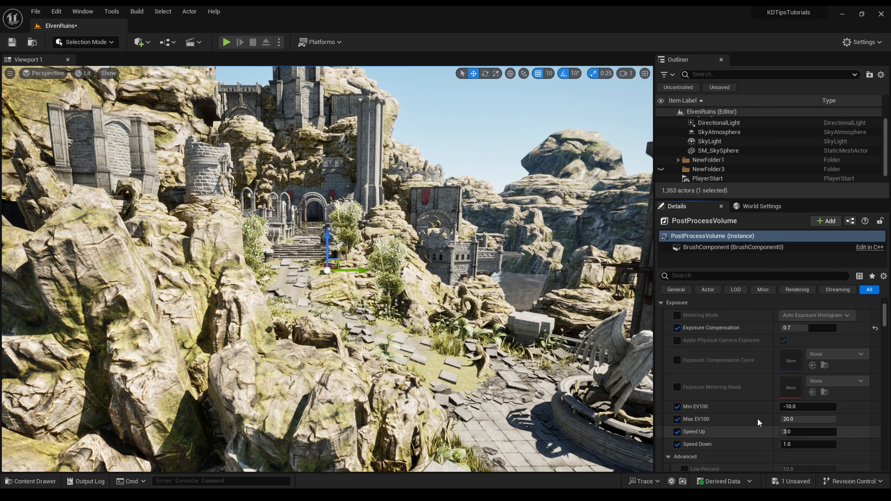
left_click_drag(807, 407, 835, 406)
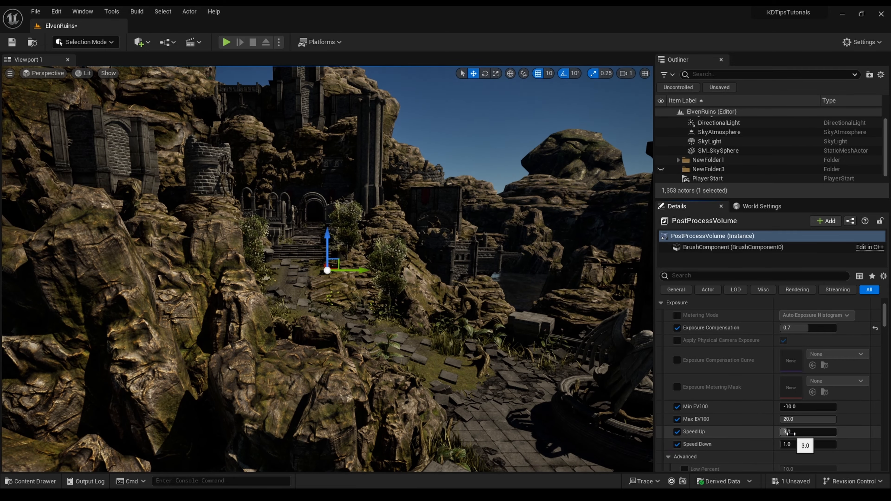
left_click_drag(782, 432, 838, 444)
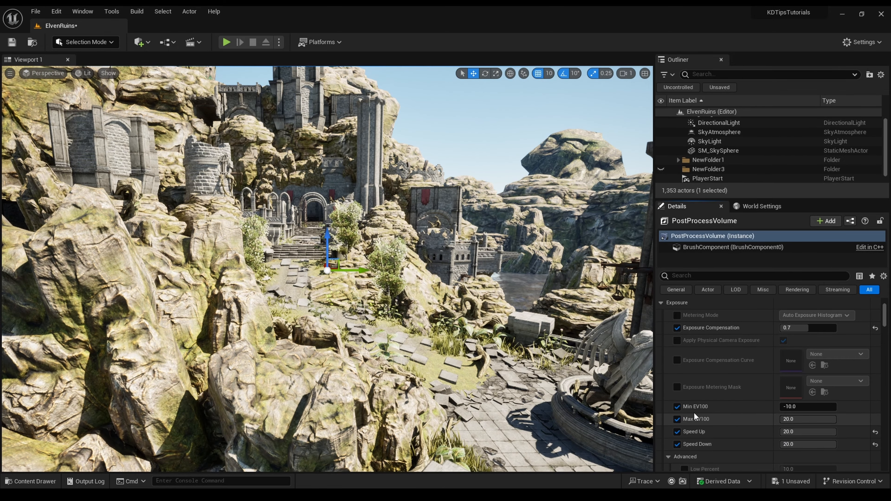
mouse_move(793, 406)
left_mouse_down()
mouse_move(817, 407)
mouse_move(786, 406)
mouse_move(807, 406)
left_mouse_up()
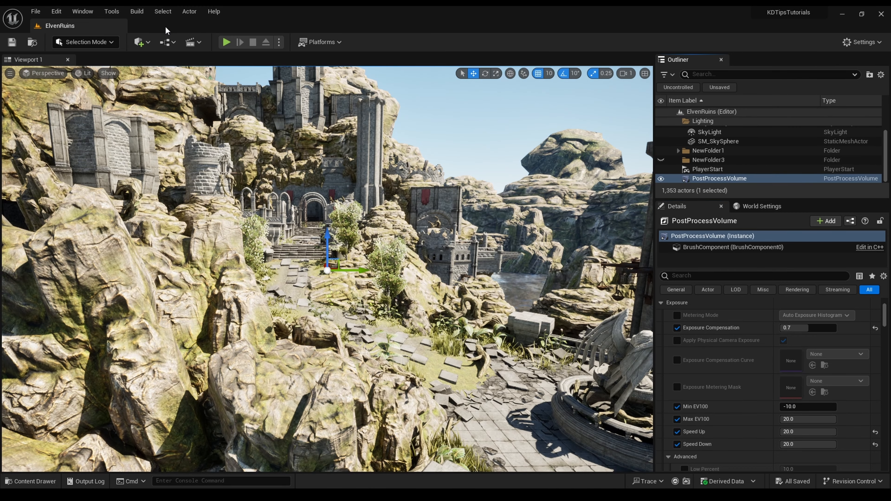
- Add a Volumetric Cloud actor to the level to put clouds in the sky
left_click(144, 41)
mouse_move(189, 179)
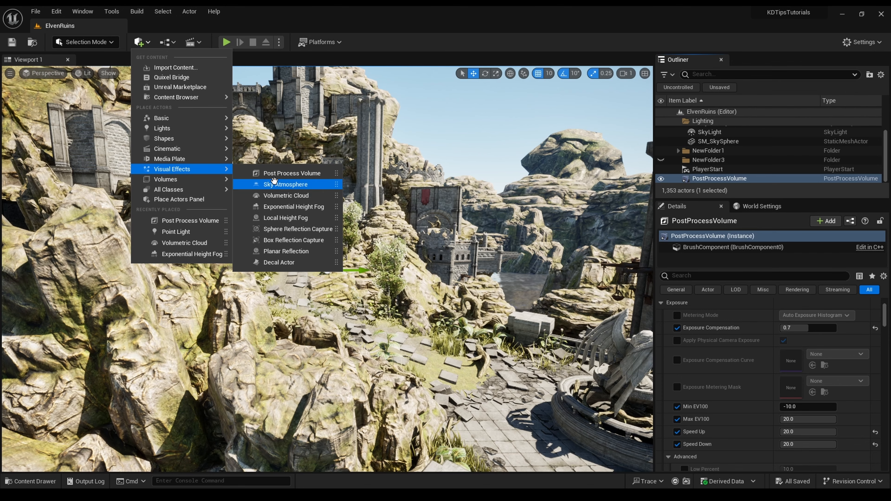
left_click(285, 196)
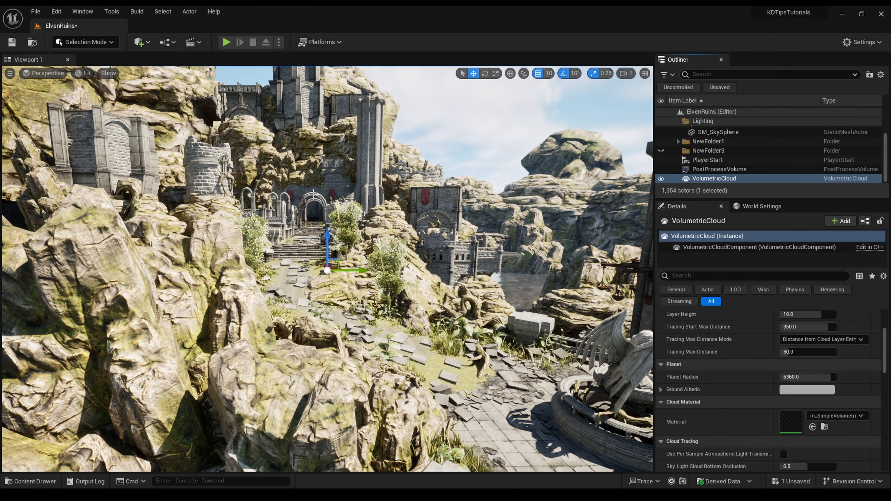
right_click_drag(286, 196, 379, 228)
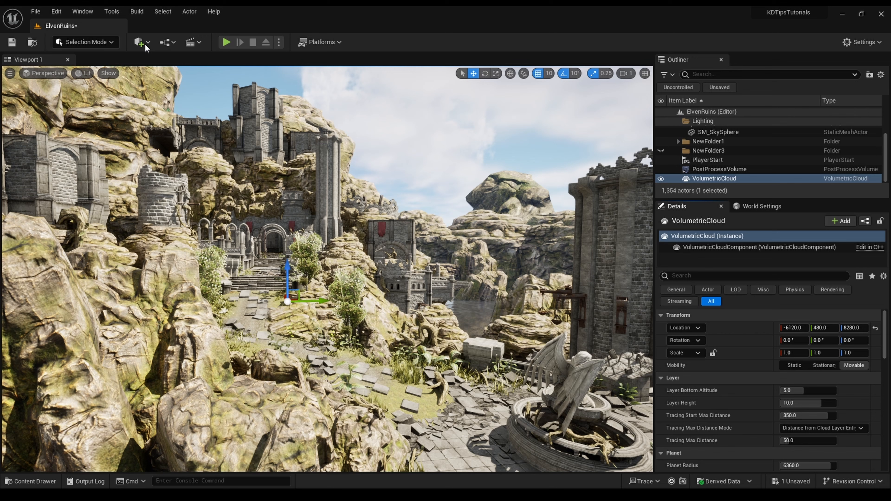
- Add an Exponential Height Fog actor to the level
left_click(147, 45)
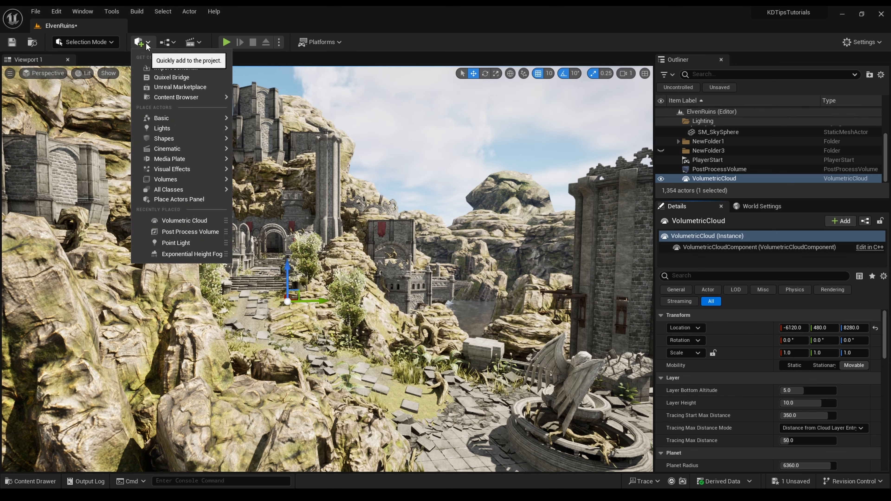
mouse_move(172, 169)
left_click(295, 206)
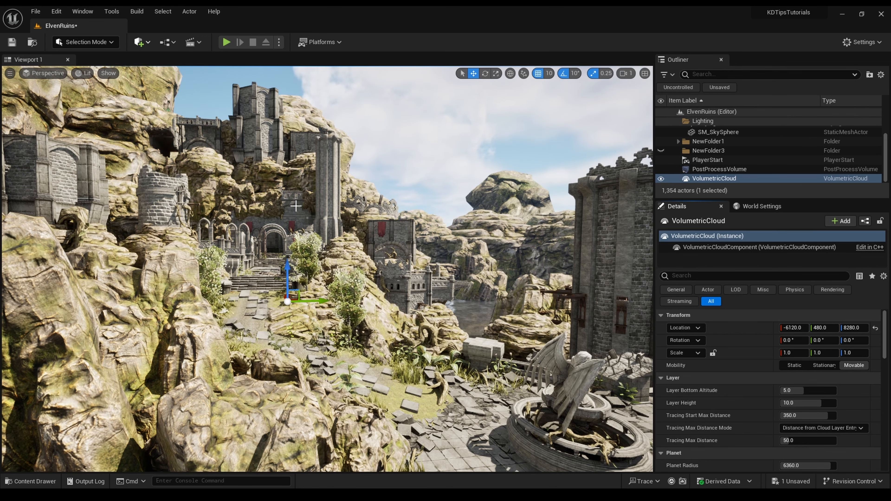
left_click(661, 160)
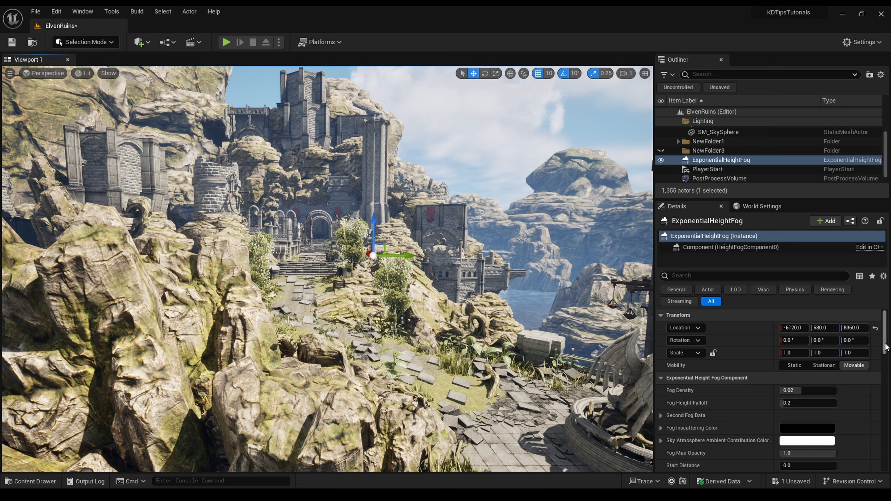
- Try a Fog Density of 0.05 on the height fog, reset it, and enable Volumetric Fog
scroll(885, 346, "down", 1)
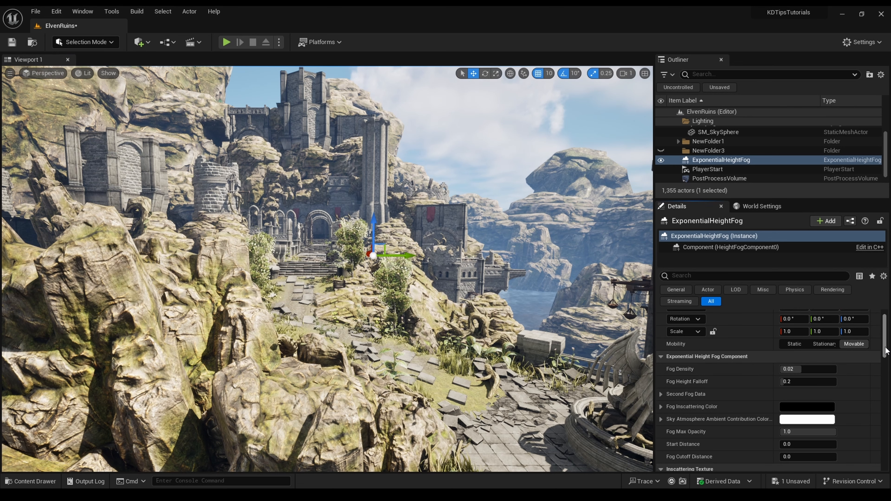
left_click_drag(791, 369, 801, 368)
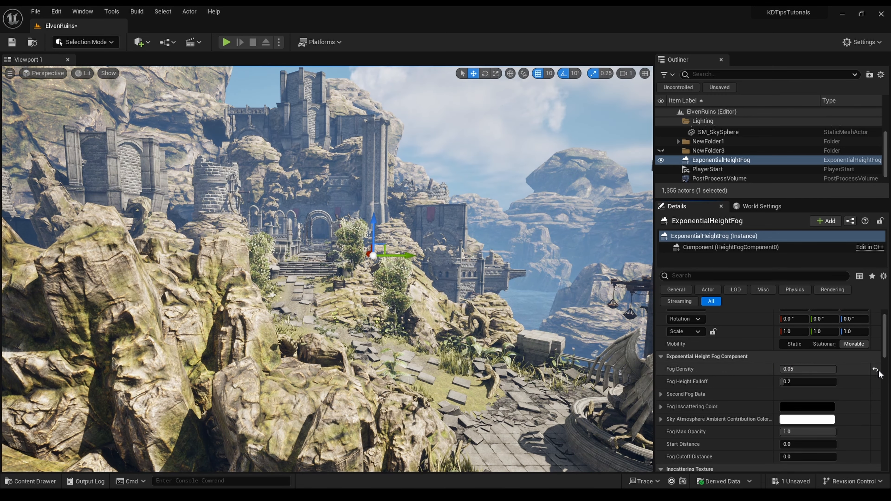
scroll(753, 372, "down", 8)
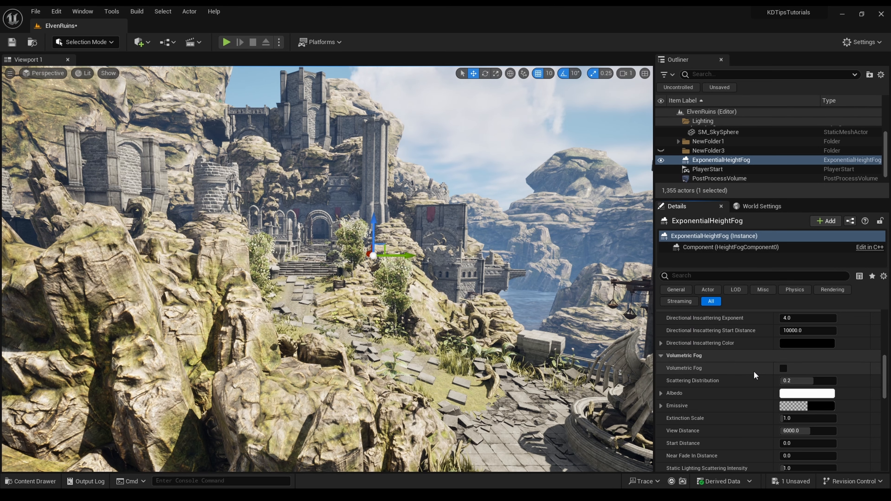
left_click(783, 368)
scroll(882, 367, "up", 2)
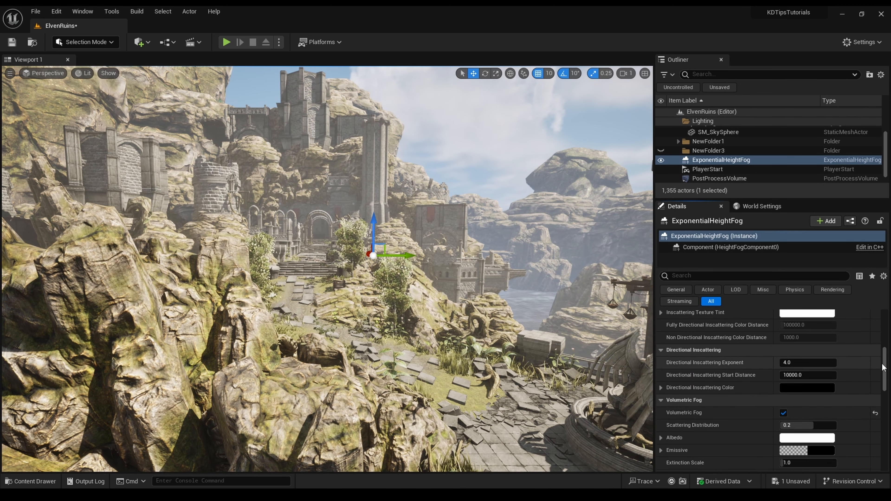
- Test the Fog Density at 1.0 and set it to 0.05, and try a Fog Height Falloff of 0.001
left_click_drag(883, 365, 883, 327)
left_click_drag(817, 390, 850, 389)
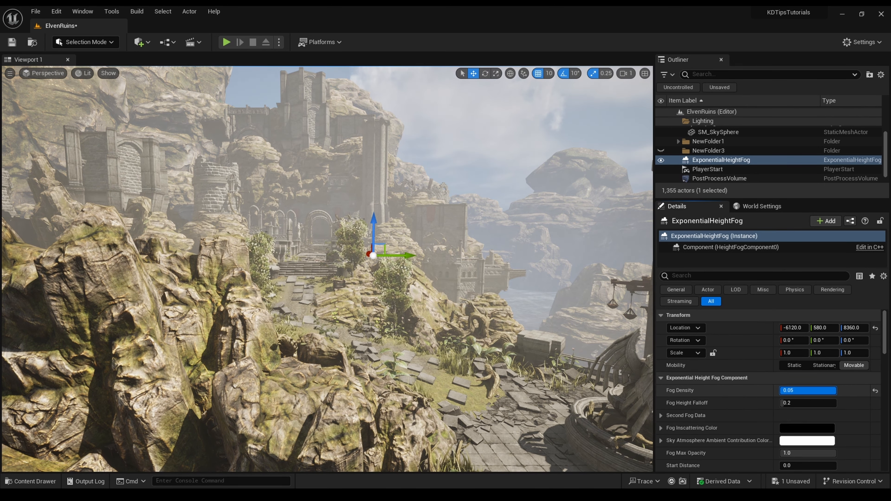
left_click(806, 390)
type("5")
key("Return")
type("1")
key("Return")
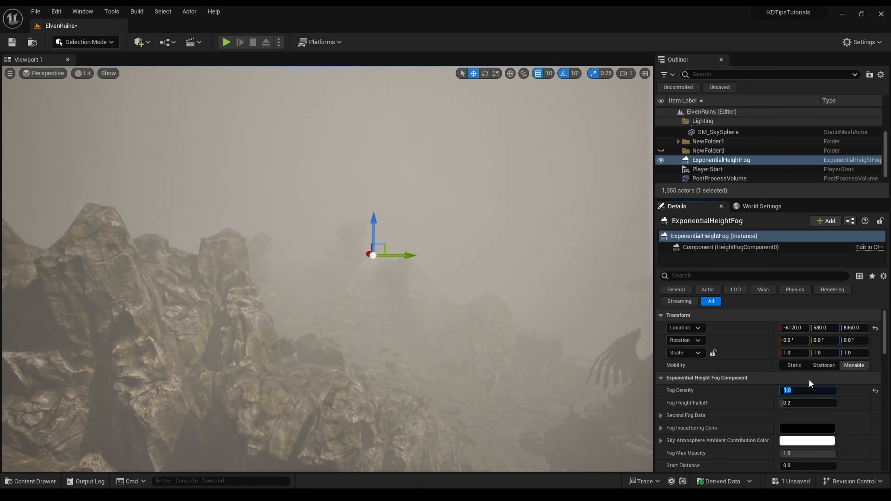
type("0.")
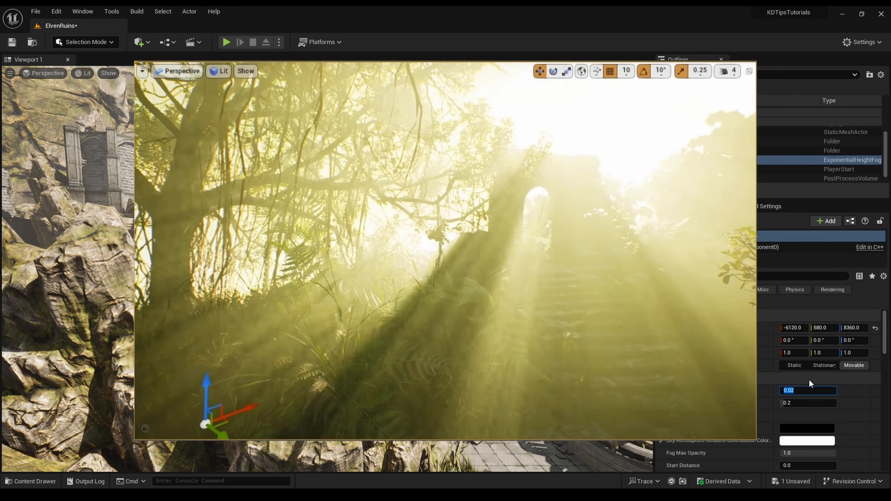
type("05")
left_click_drag(807, 403, 782, 403)
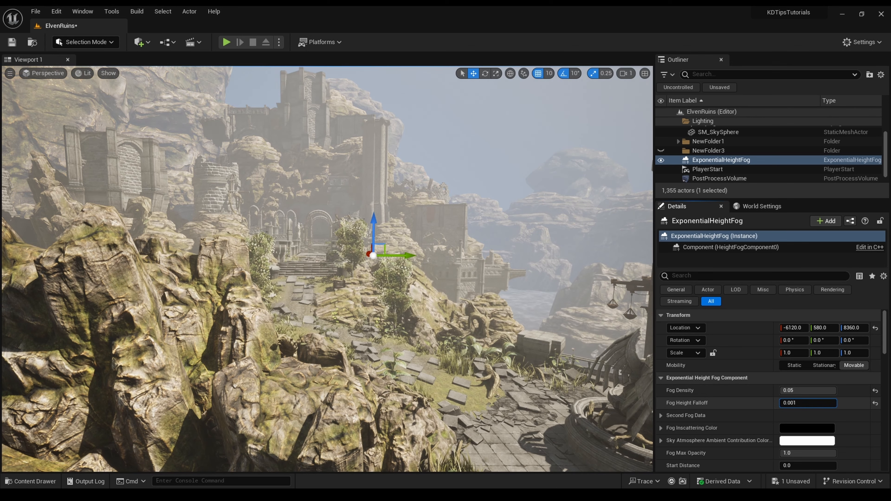
- Give the volumetric fog a light blue Albedo and adjust its Emissive color
scroll(769, 386, "down", 5)
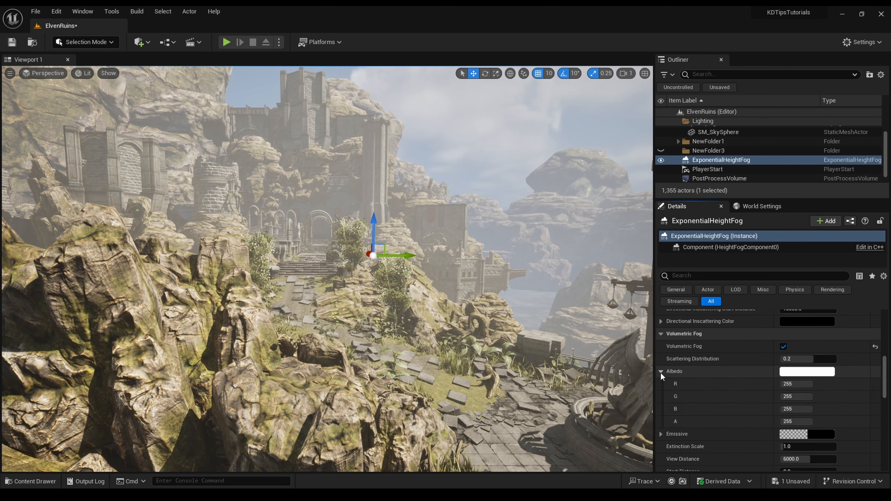
left_click(810, 371)
left_click_drag(620, 327, 650, 368)
left_click(650, 339)
left_click(708, 474)
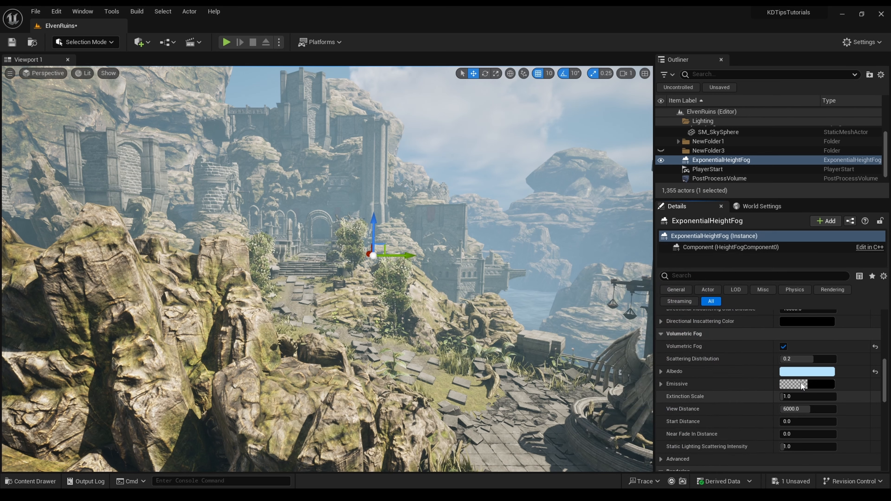
left_click(817, 384)
left_click_drag(691, 326, 629, 316)
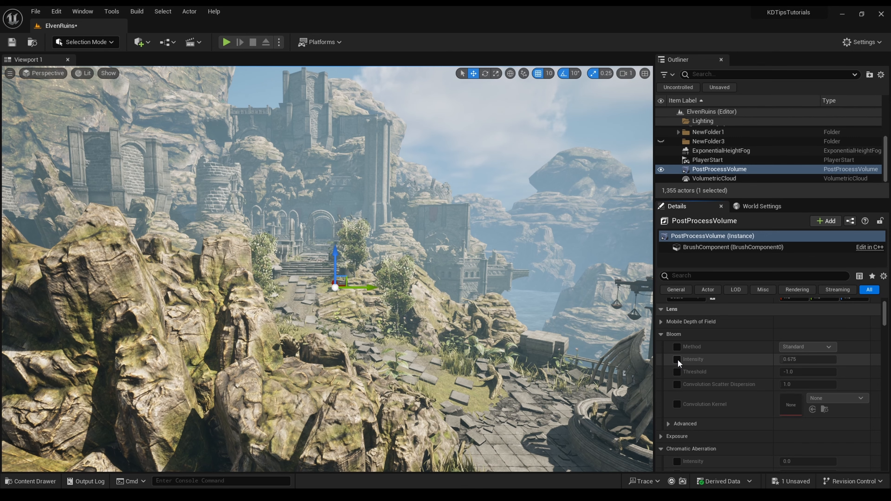
- Enable the post process volume's Bloom Intensity override, test it at 8.0, and set it to 0.1
left_click(677, 360)
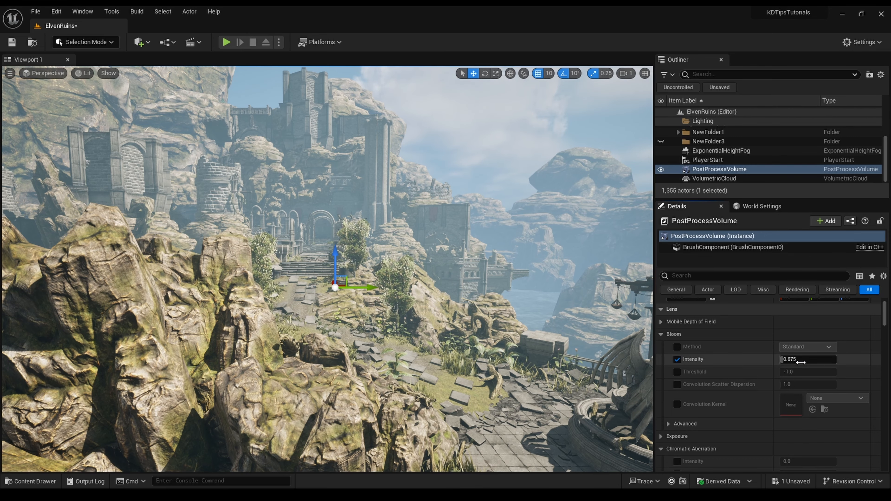
left_click(781, 359)
type("8")
key("Return")
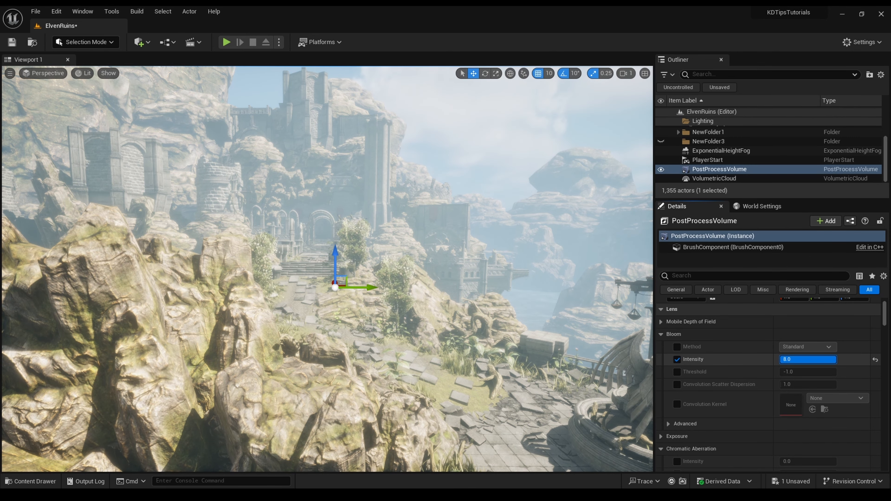
right_click_drag(438, 274, 442, 253)
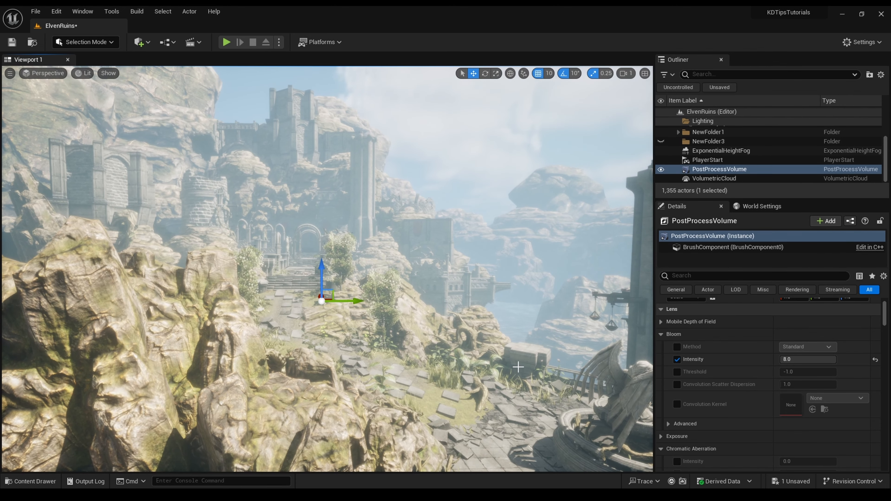
left_click(791, 359)
type("0.1")
key("Return")
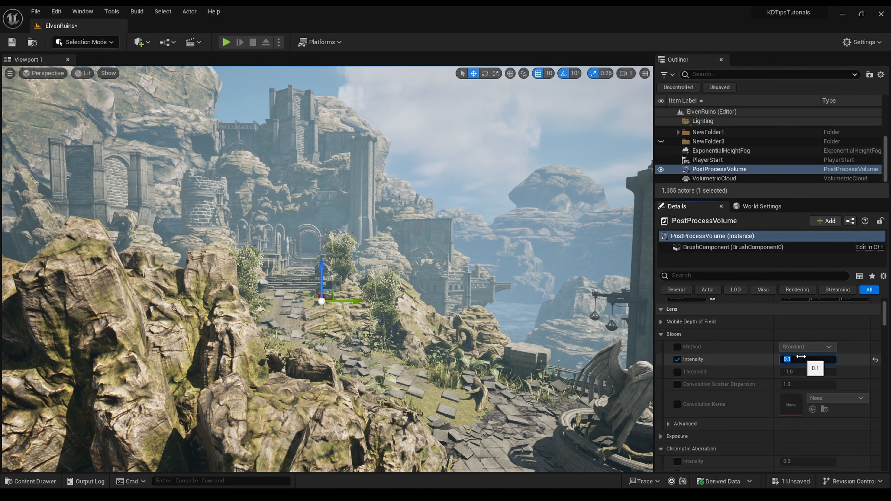
left_click(754, 362)
- Try adjusting the Exposure Compensation in the post process volume's Exposure settings
scroll(705, 385, "down", 3)
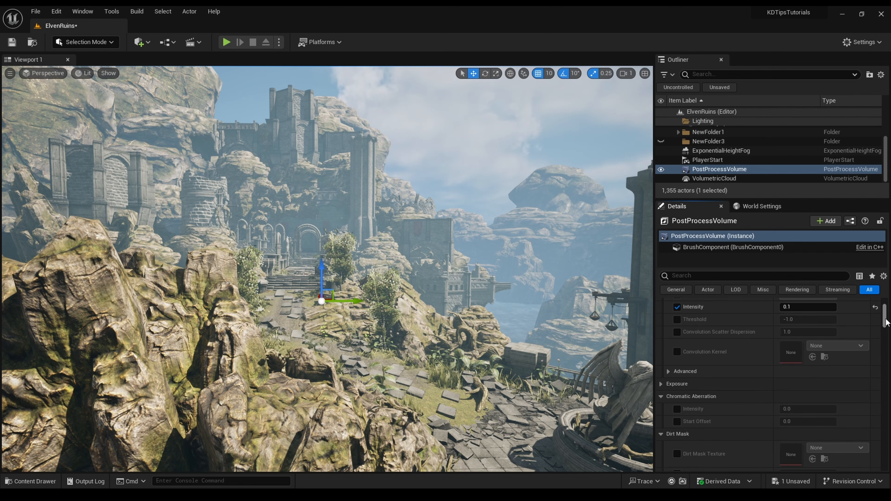
left_click(662, 384)
scroll(701, 378, "down", 3)
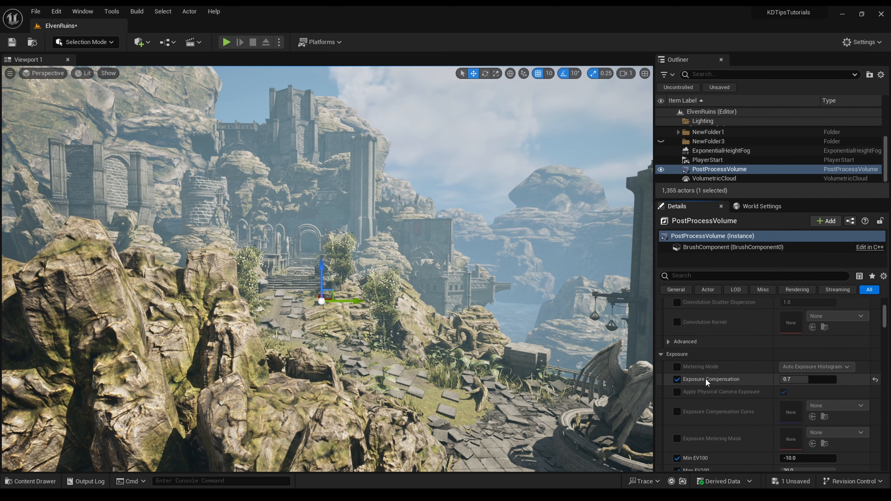
scroll(703, 357, "down", 2)
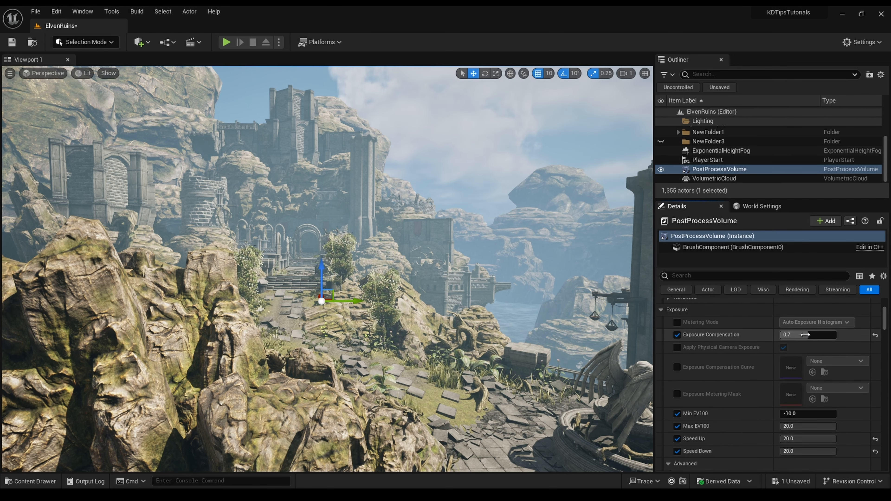
mouse_move(805, 335)
left_mouse_down()
mouse_move(830, 335)
mouse_move(806, 335)
left_mouse_up()
left_click(661, 309)
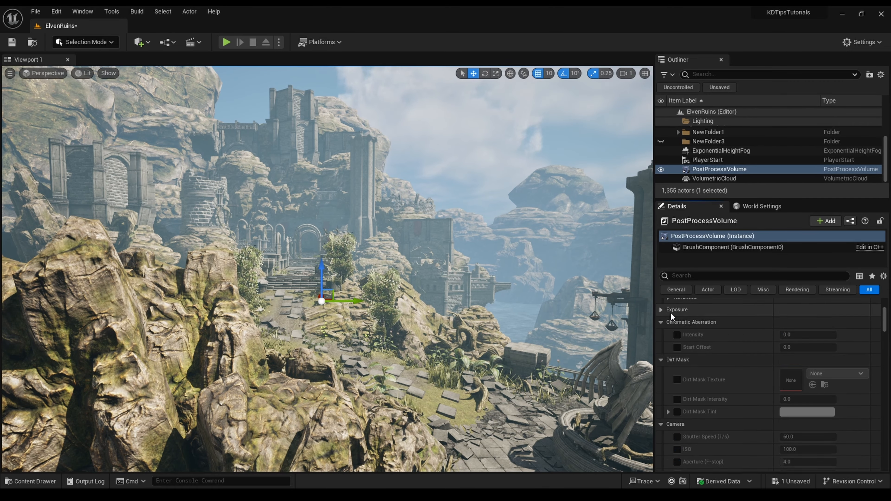
- Enable Chromatic Aberration with an Intensity of 0.8 and a Start Offset of about 0.128
left_click(676, 347)
mouse_move(789, 335)
left_mouse_down()
mouse_move(827, 334)
mouse_move(817, 348)
mouse_move(831, 348)
mouse_move(784, 335)
left_mouse_up()
scroll(684, 351, "down", 1)
- Enable the Dirt Mask Texture and an intensity of about 2.6, and assign the T_Water_N starter content texture
left_click(677, 369)
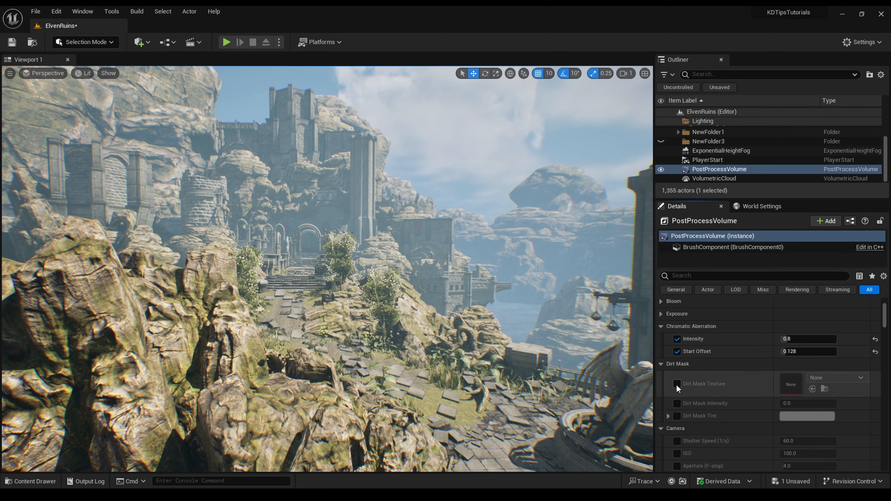
scroll(686, 392, "down", 1)
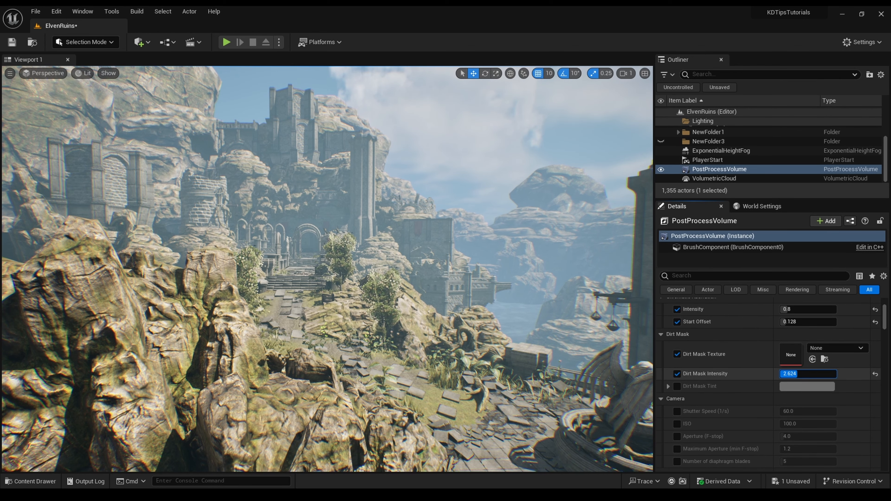
left_click(821, 347)
type("wate")
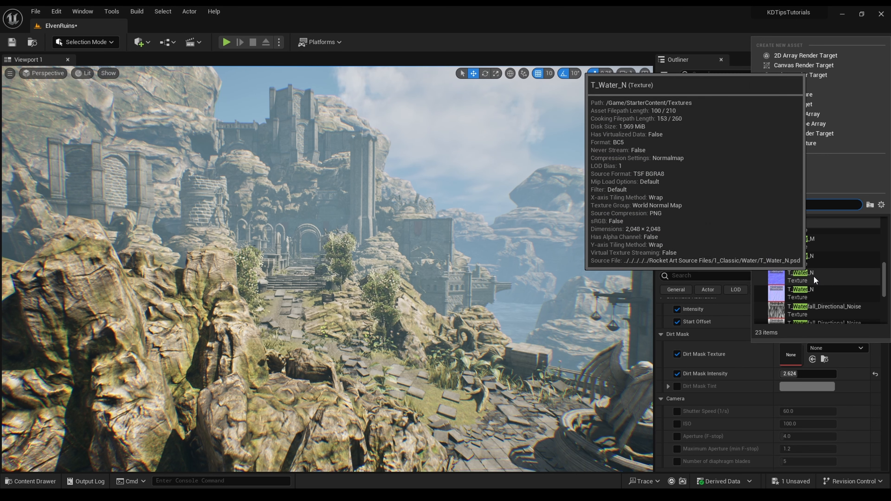
left_click(813, 276)
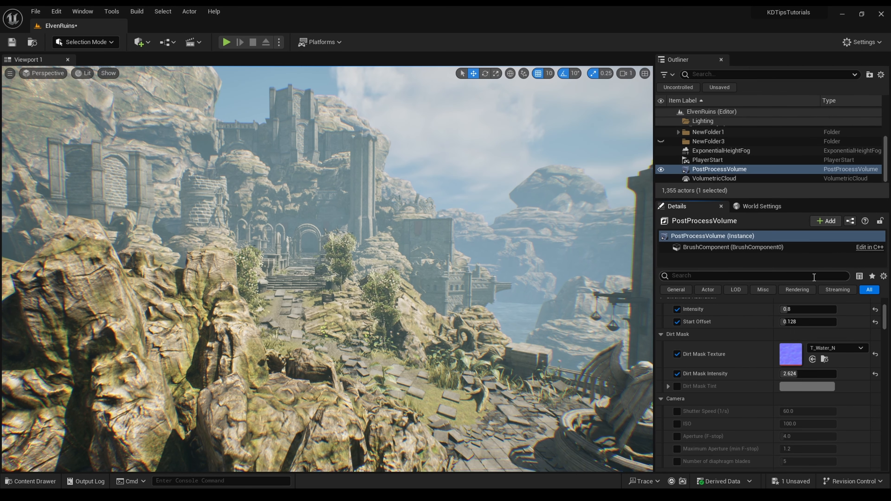
- Compare the Dirt Mask Intensity at 8.0 and 0.0, and set it to 8.0
left_click(794, 373)
type("8")
key("Return")
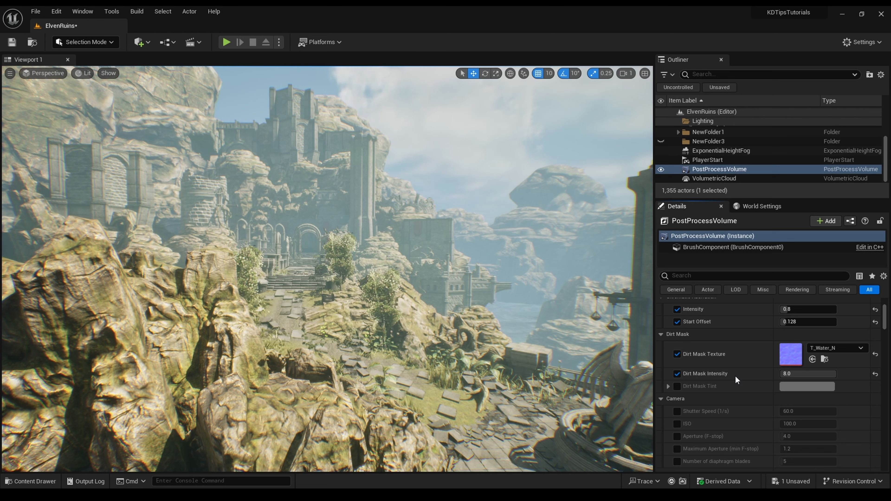
left_click(807, 373)
type("0")
key("Return")
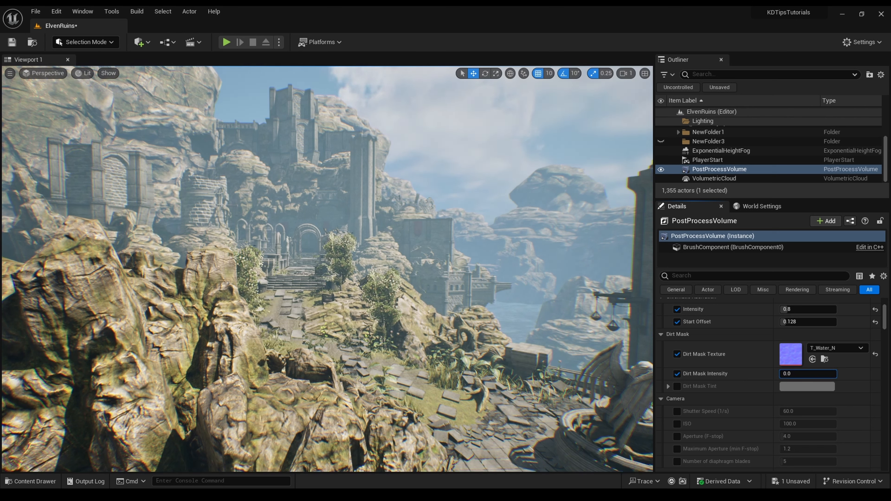
type("8")
key("Return")
- Replace the dirt mask texture with NoisePack_01_C and try a teal Dirt Mask Tint
left_click(837, 348)
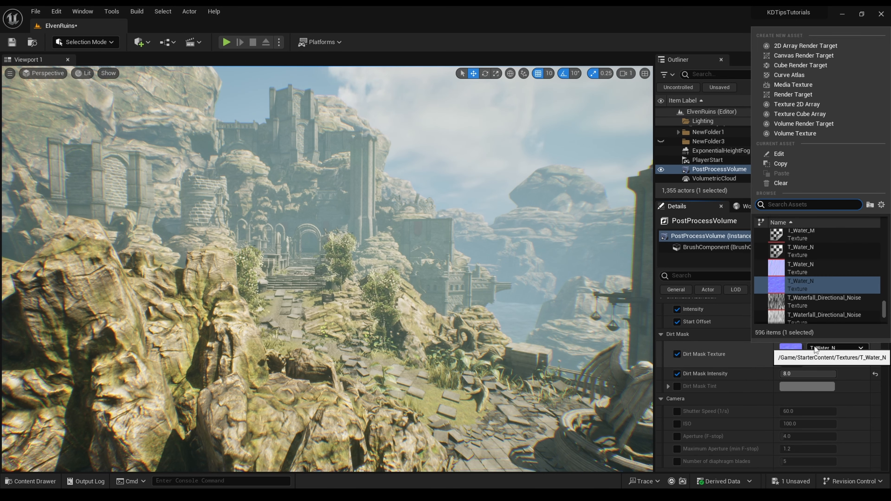
scroll(833, 325, "down", 2)
scroll(834, 324, "down", 4)
left_click(805, 293)
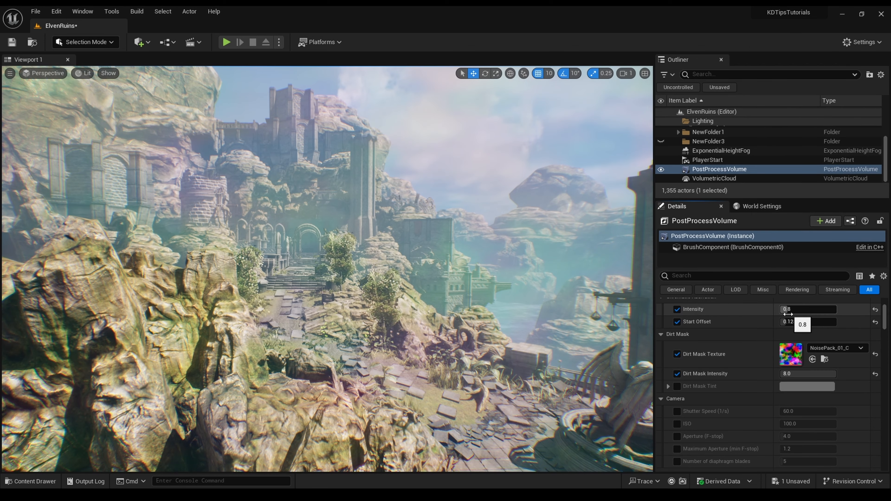
scroll(800, 333, "down", 1)
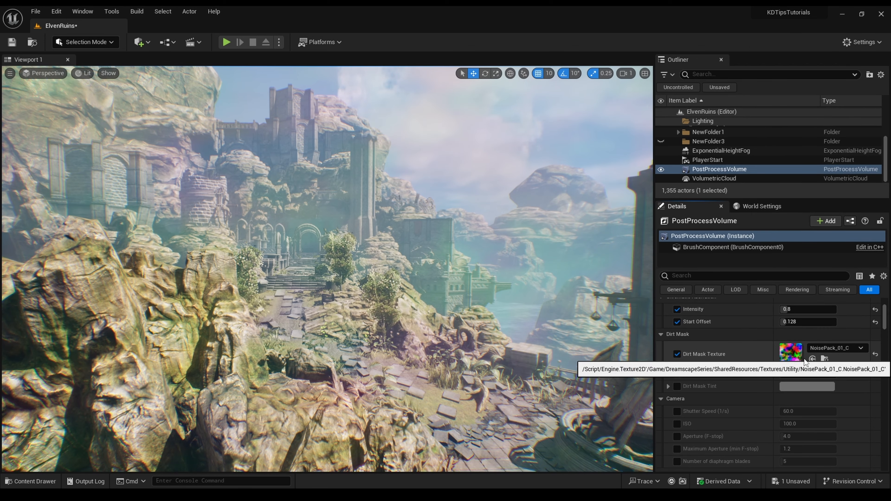
left_click(781, 371)
left_click_drag(653, 322, 655, 293)
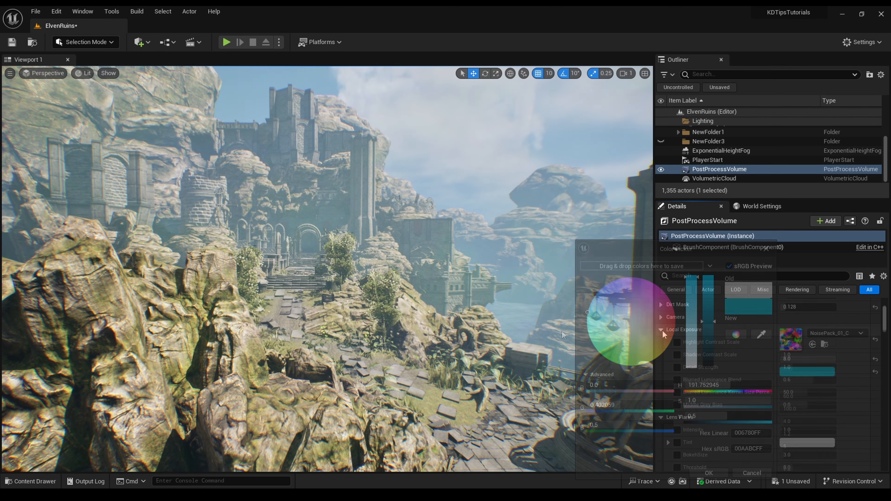
- Enable the Lens Flares Intensity override and raise it to about 15.5 with the sun in view
scroll(699, 336, "down", 1)
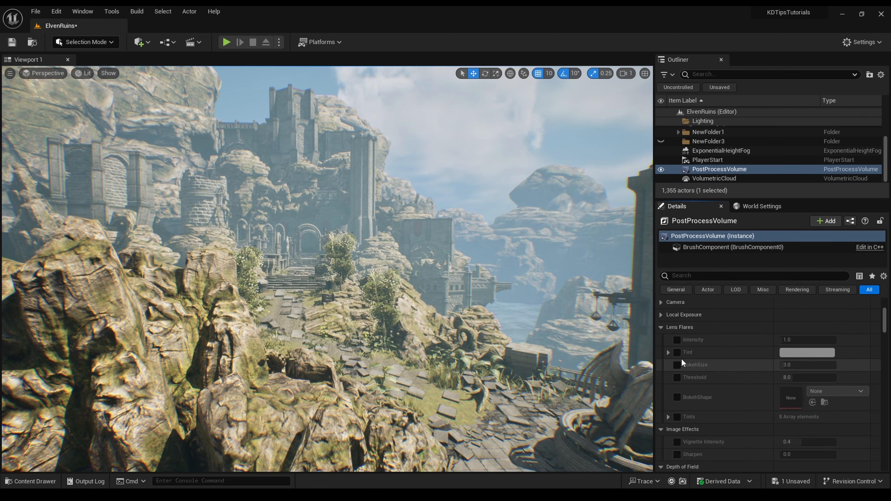
scroll(682, 351, "down", 1)
left_click(678, 326)
right_click_drag(618, 341, 745, 280)
left_click_drag(807, 325, 834, 325)
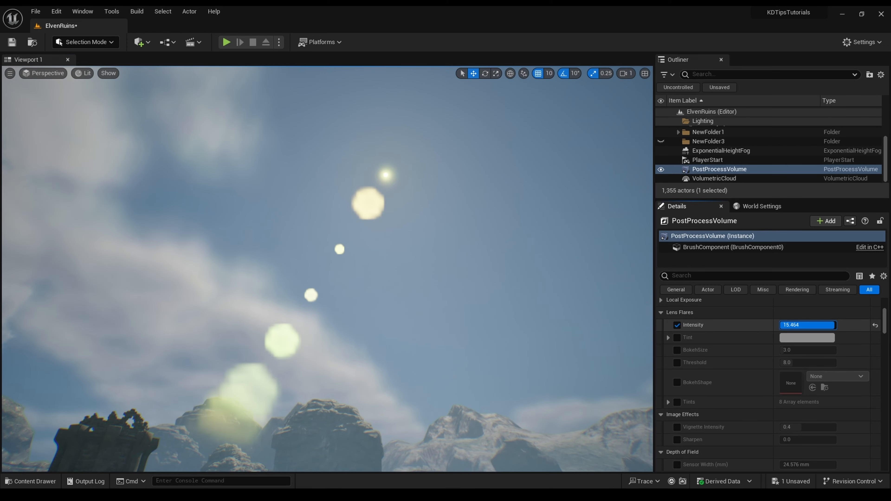
- Test the lens flare Tint, Threshold and a BokehSize of about 10.9, and reduce the flares to Intensity 0.64 and BokehSize about 3.8
left_click(677, 337)
left_click(677, 349)
left_click_drag(794, 349, 821, 324)
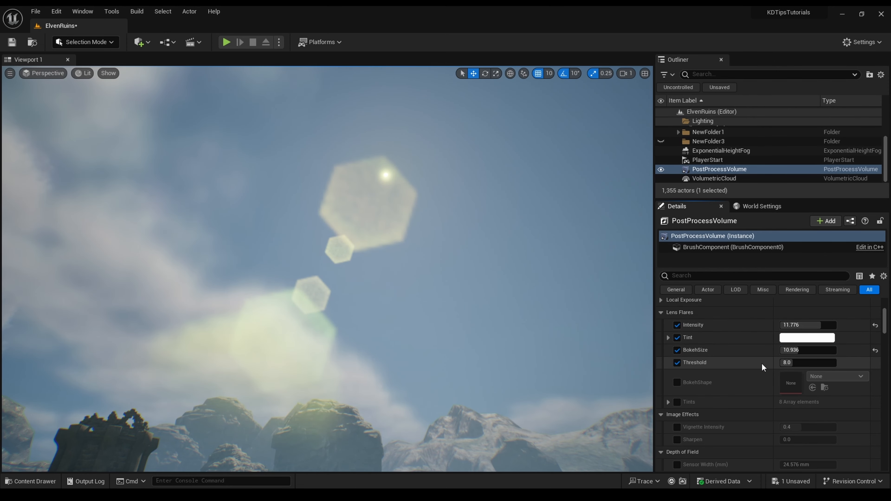
left_click_drag(789, 363, 781, 363)
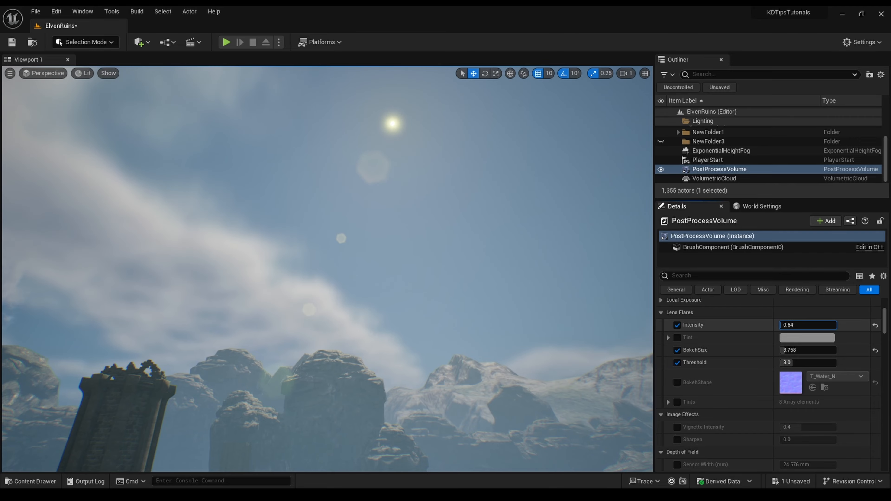
left_click_drag(811, 347, 816, 350)
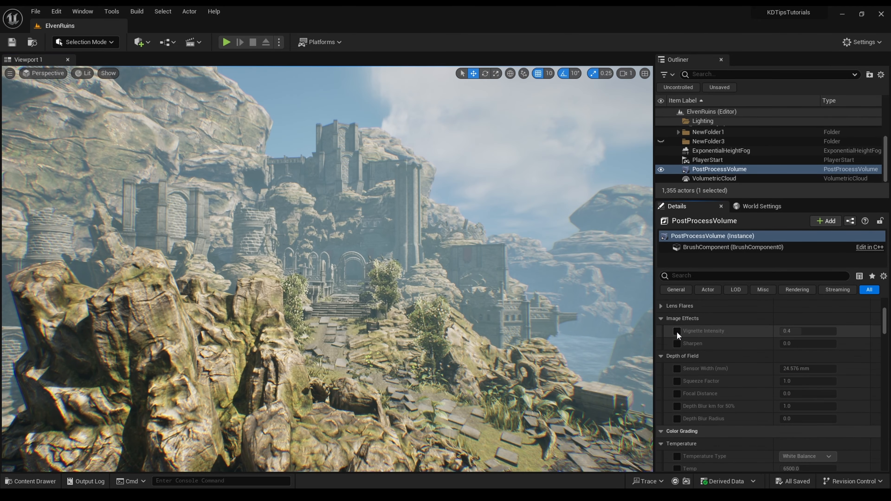
- Enable the Vignette Intensity and Sharpen overrides, set the vignette to about 0.55, and adjust the sharpening
left_click(676, 331)
left_click(676, 344)
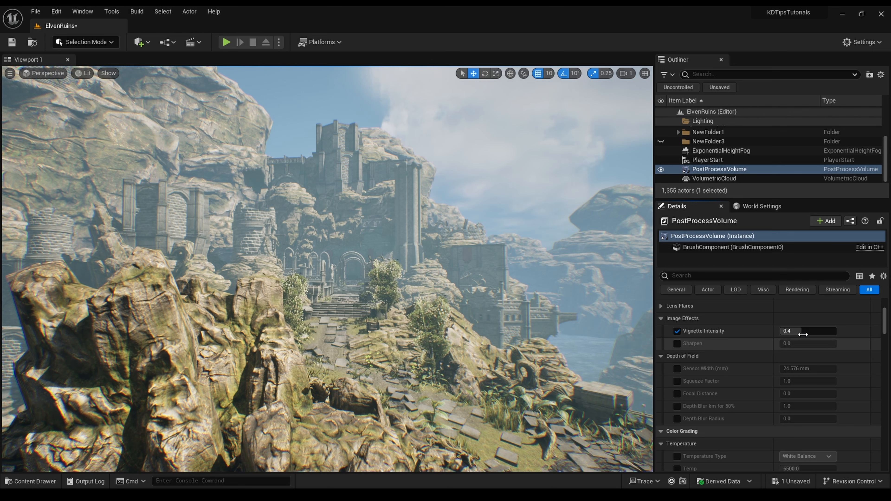
left_click(676, 343)
mouse_move(801, 331)
left_mouse_down()
mouse_move(821, 331)
mouse_move(781, 331)
mouse_move(809, 331)
left_mouse_up()
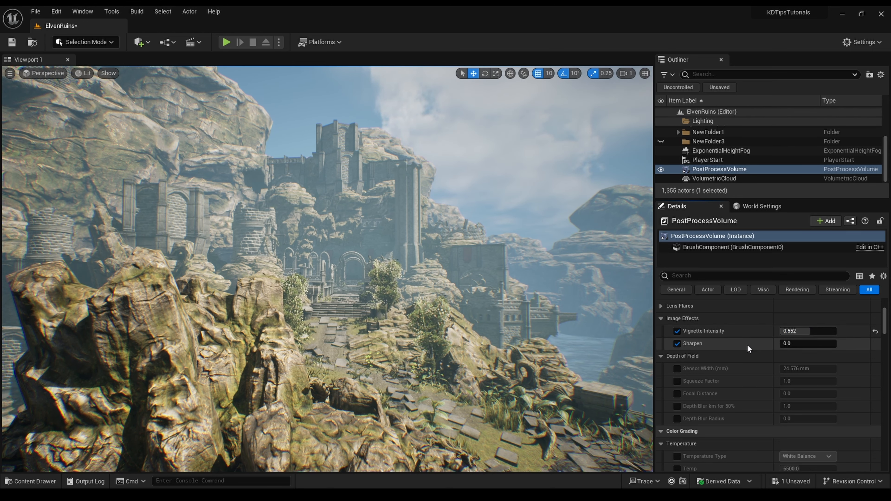
mouse_move(786, 345)
left_mouse_down()
mouse_move(817, 344)
mouse_move(780, 343)
left_mouse_up()
- Try adjusting the global color grading Saturation, undo the change, and disable its override
scroll(666, 345, "down", 5)
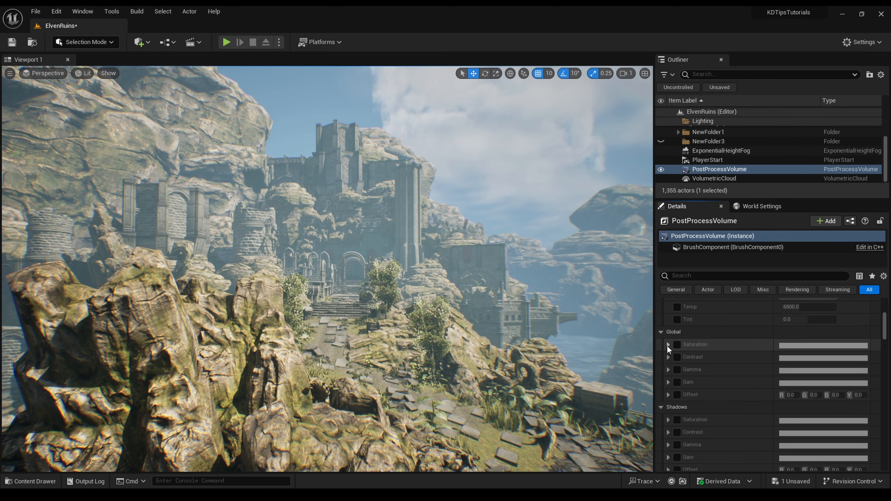
left_click(667, 344)
left_click(676, 345)
left_click_drag(733, 412, 754, 415)
key("ctrl+z")
left_click(668, 344)
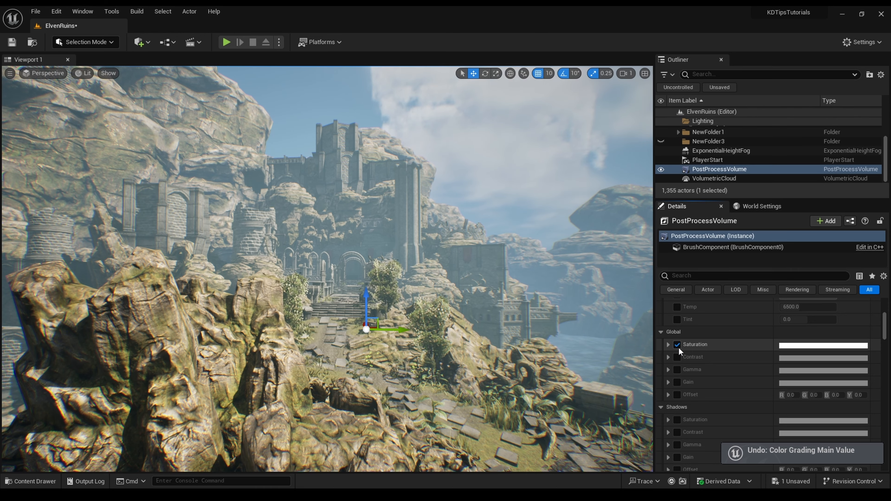
left_click(677, 344)
- Enable the global color grading Contrast and raise it to 1.24
left_click(677, 358)
left_click(669, 358)
left_click_drag(726, 425, 755, 425)
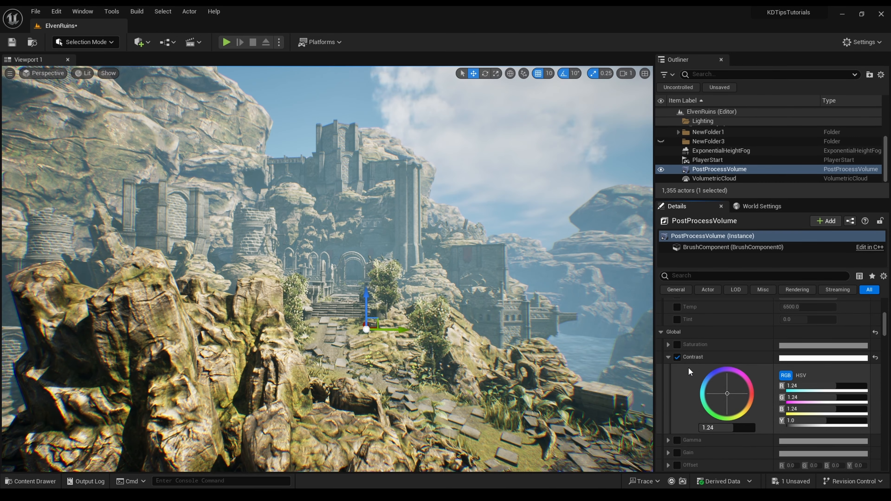
left_click(669, 357)
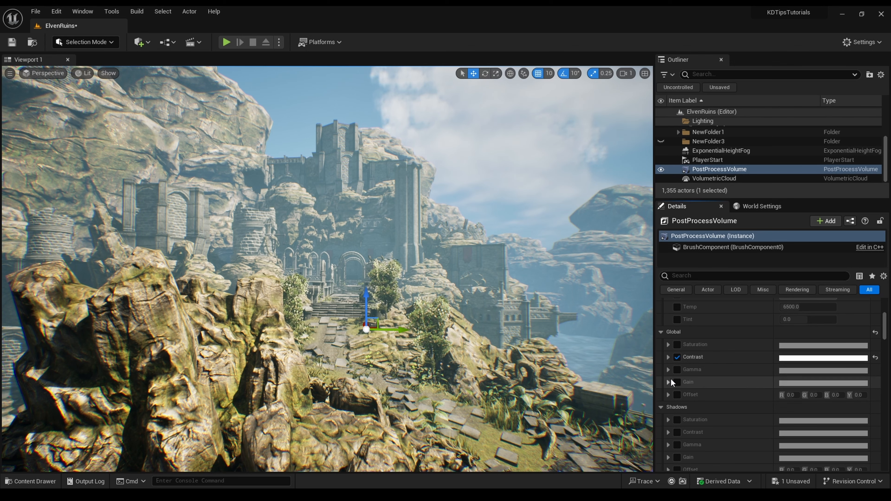
- Lower the global color grading Gamma to 0.93 and adjust the global Gain
scroll(673, 385, "down", 2)
left_click(667, 339)
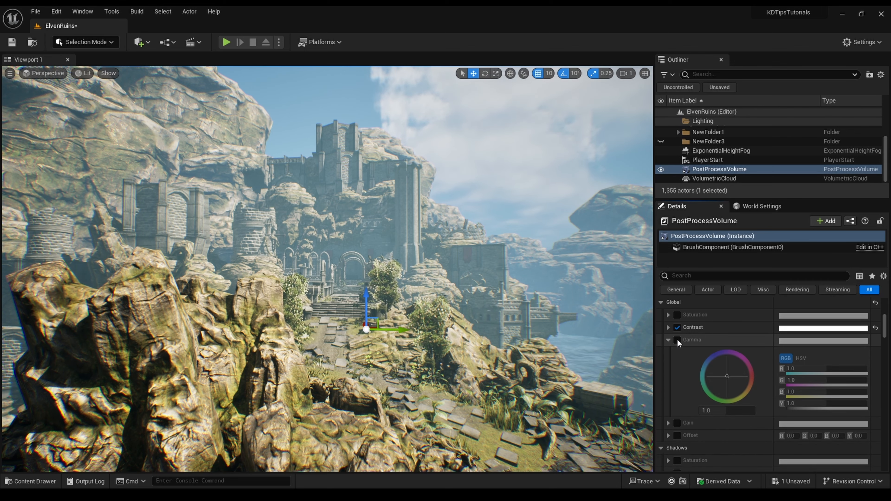
left_click(677, 340)
left_click_drag(729, 411, 710, 410)
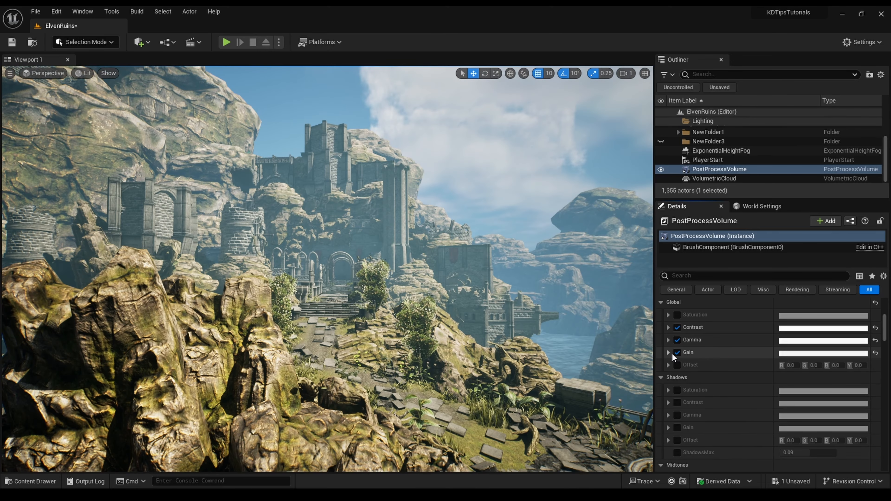
- Try shifting the global Gamma color to red on the color wheel and undo it
left_click(667, 340)
left_click_drag(727, 355, 764, 377)
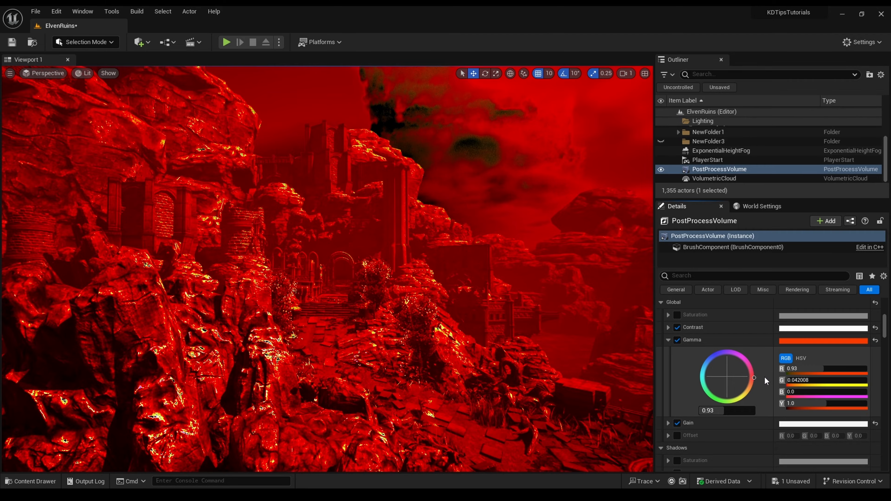
key("ctrl+z")
key("ctrl+z")
key("ctrl+z")
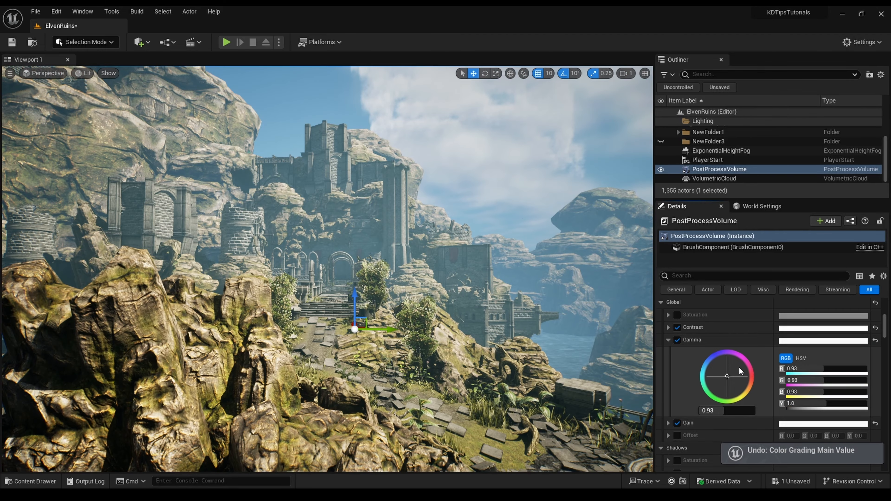
- Add a point light to the level and adjust the rotation of the P_Dust_light2 emitter behind the stone arch
left_click(142, 42)
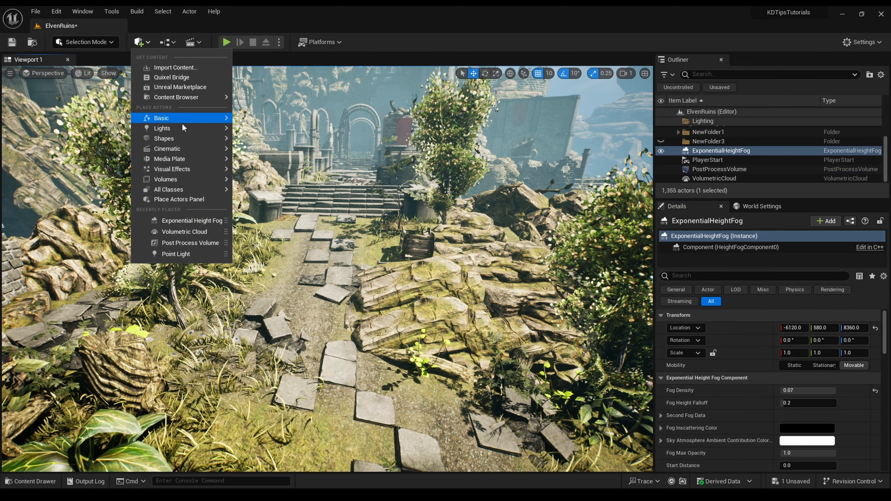
mouse_move(182, 128)
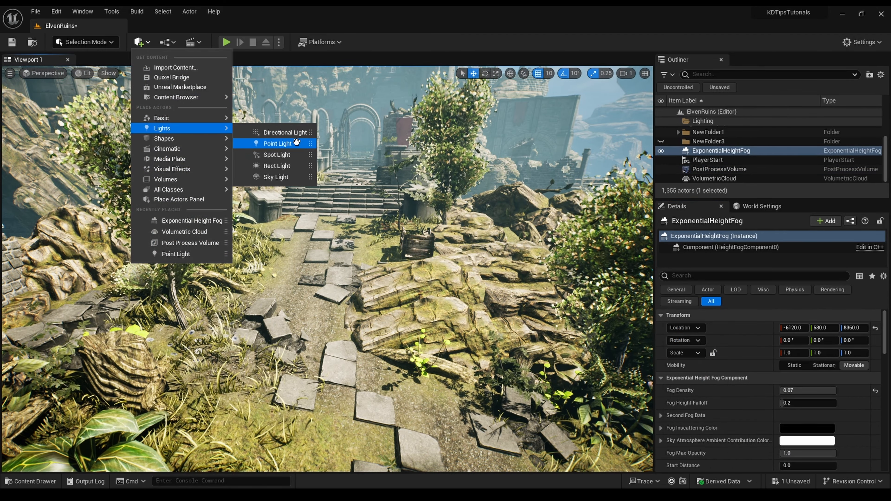
left_click(298, 143)
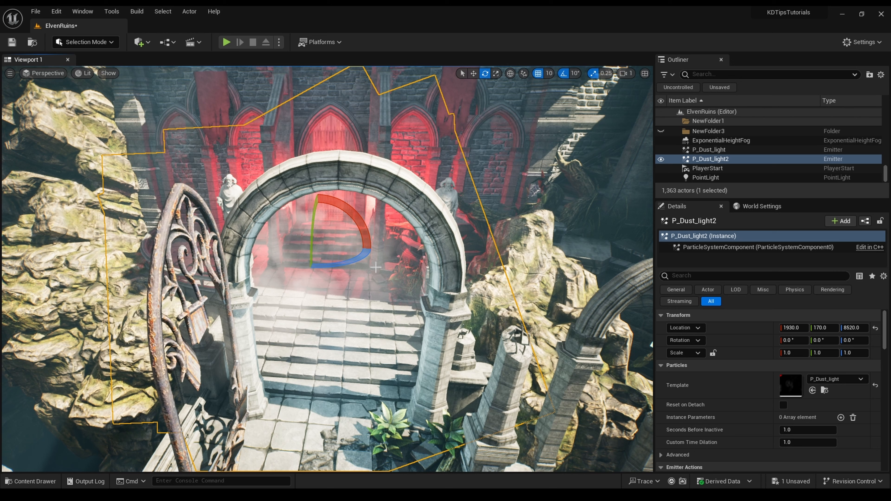
left_click_drag(368, 251, 369, 252)
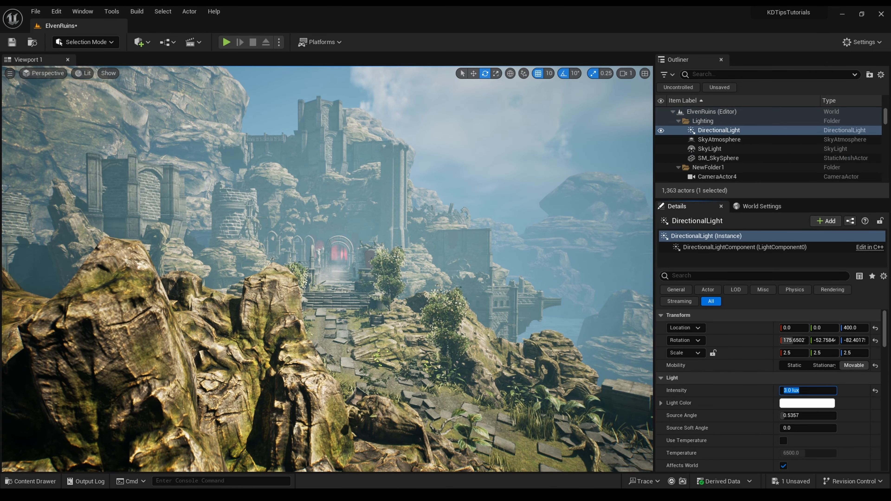
- Hide the PostProcessVolume, VolumetricCloud and ExponentialHeightFog actors in the level
left_click(667, 169)
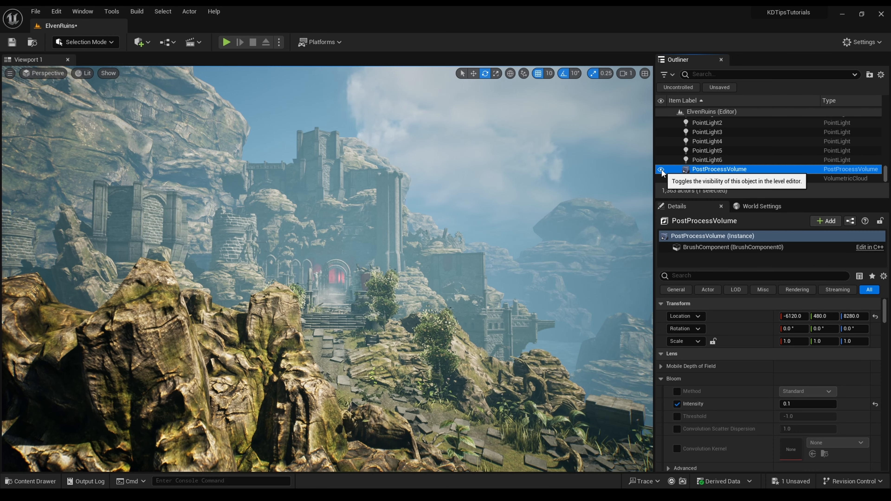
left_click(661, 170)
scroll(733, 160, "up", 5)
left_click(673, 175)
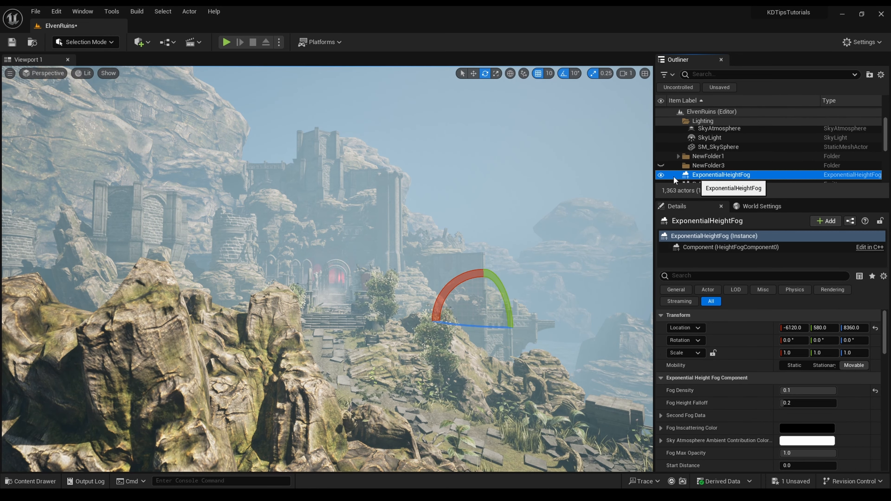
left_click(661, 174)
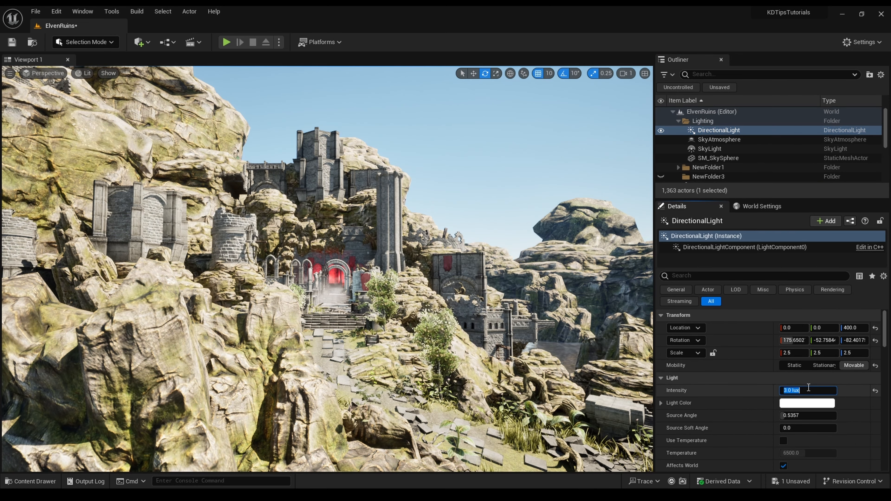
- Apply the directional light's intensity and select all actors from P_Dust_light through PointLight6 together
key("Return")
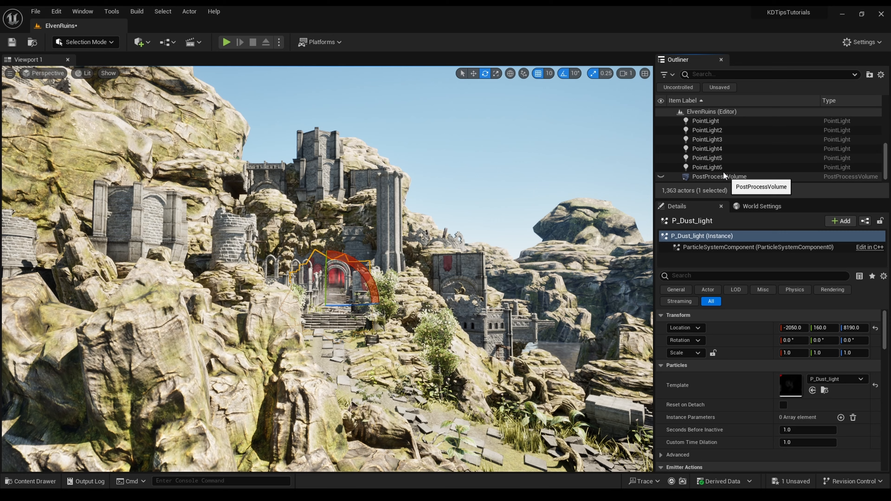
left_click(663, 169, "shift")
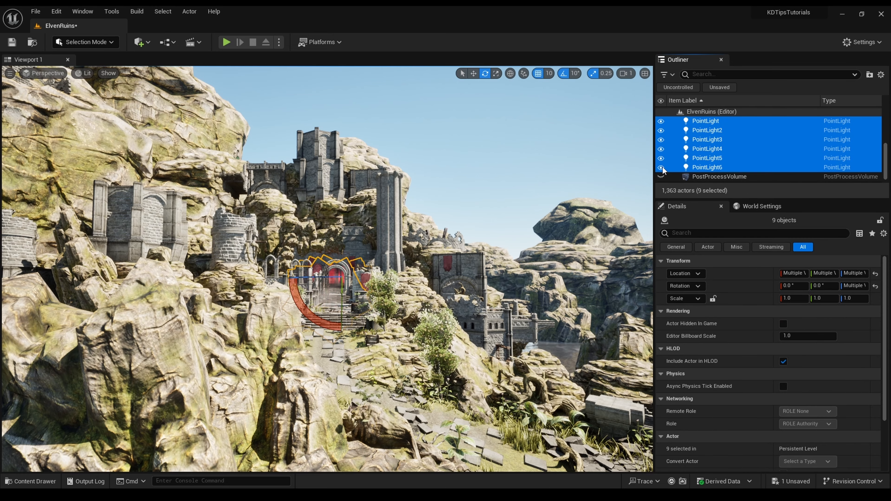